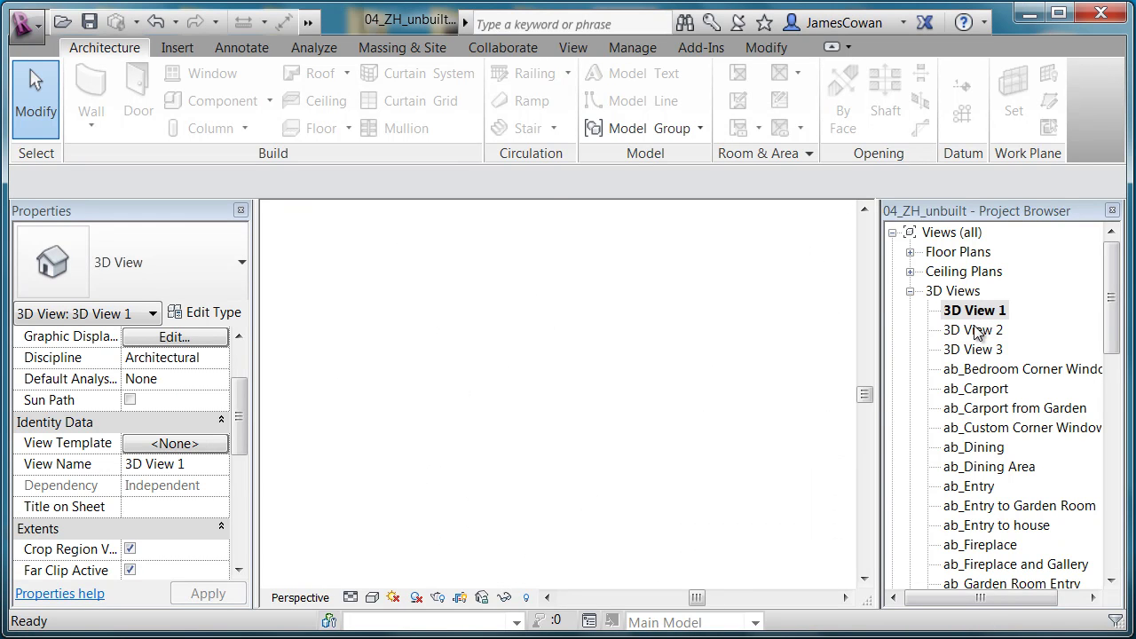
Open 3D View 2, briefly previewing the shaded 3D View 3 before returning.
double_click(974, 330)
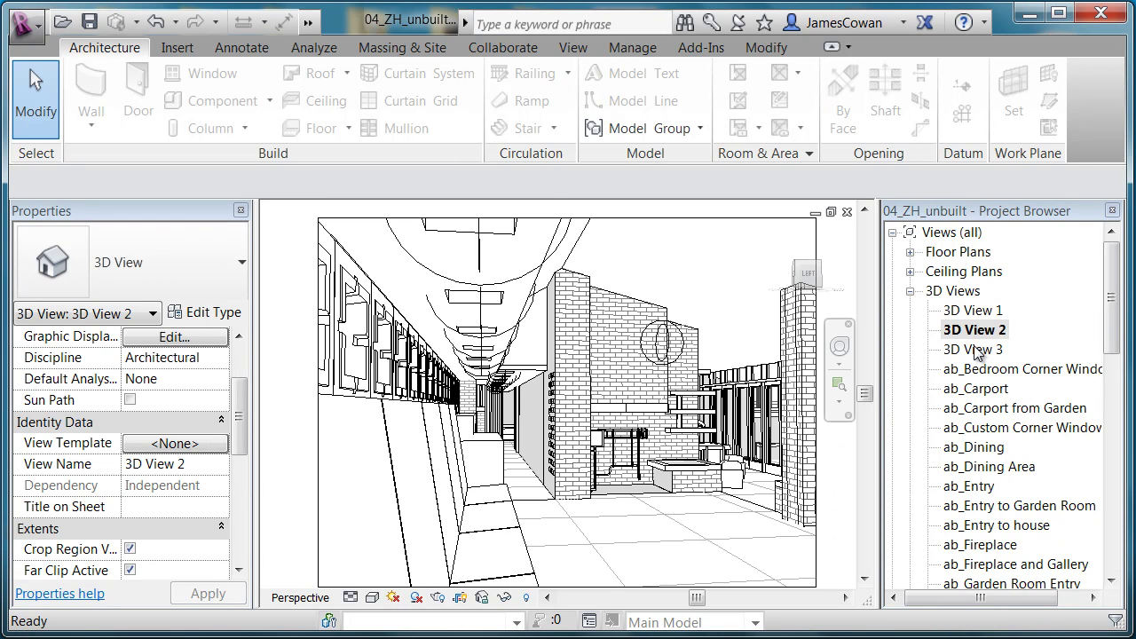
double_click(974, 350)
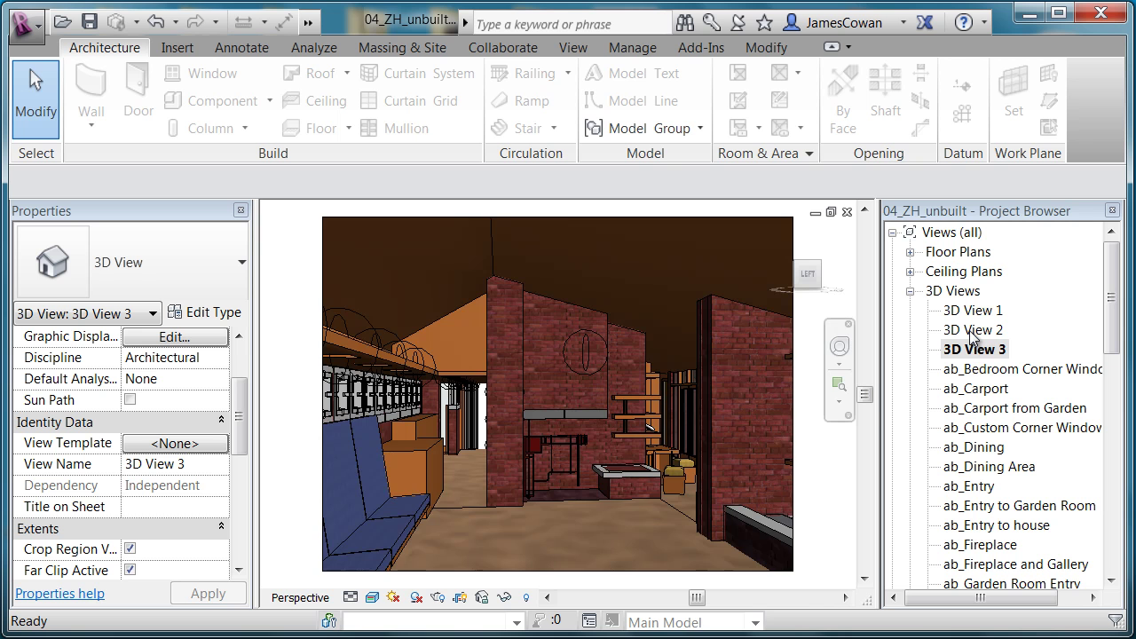
double_click(973, 331)
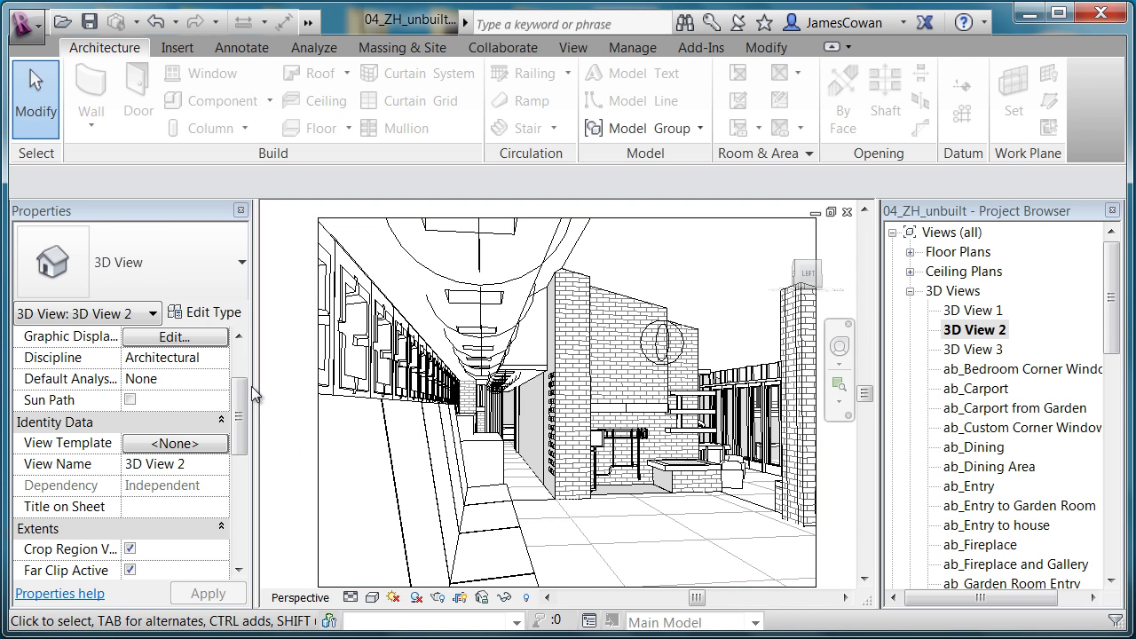
Enable Cast Shadows for 3D View 2 in Graphic Display Options and apply it.
click(374, 597)
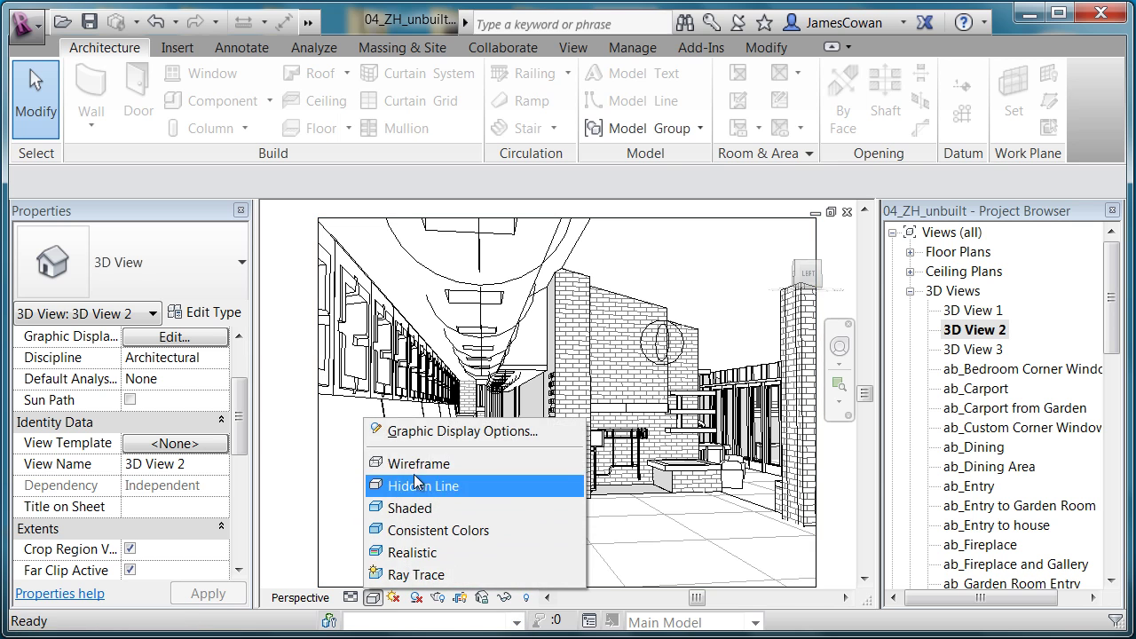
click(416, 431)
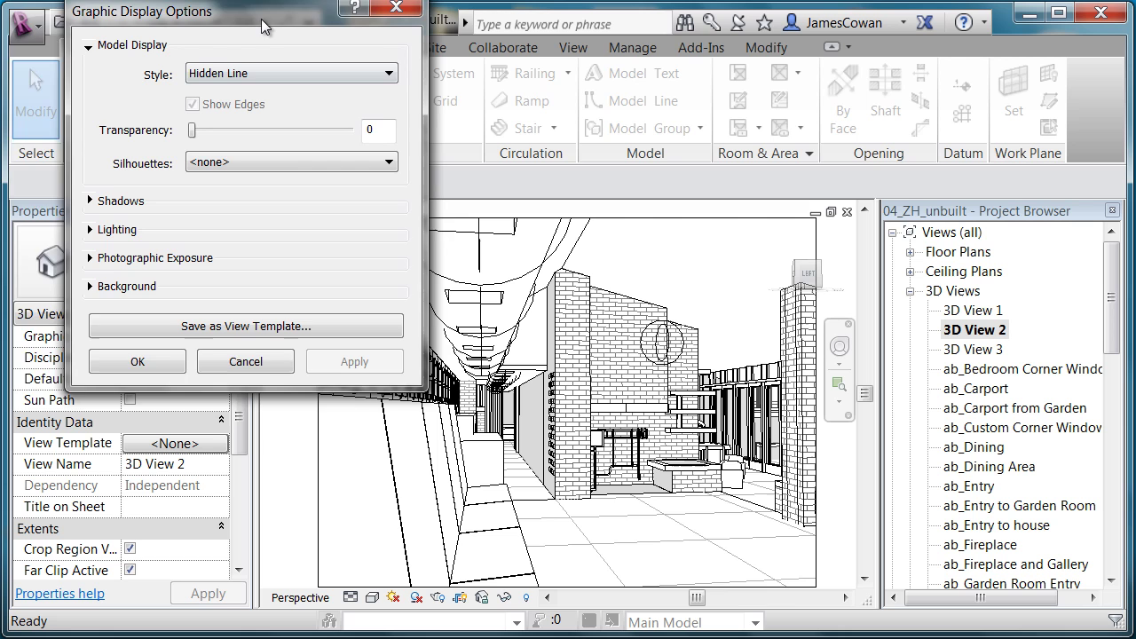
drag(269, 22, 216, 37)
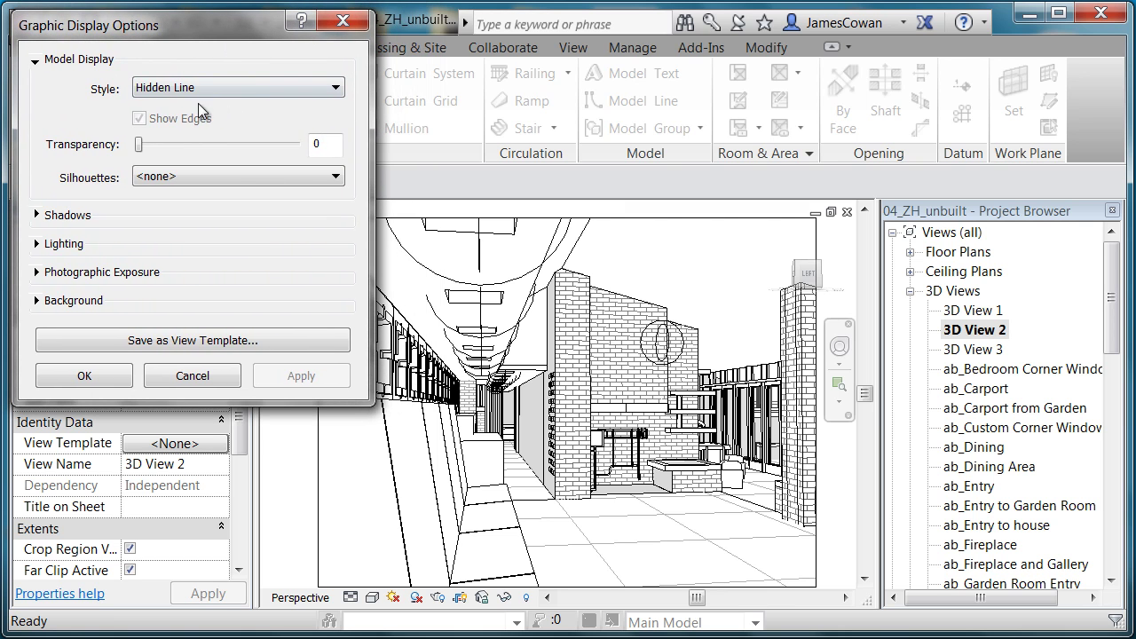
click(37, 215)
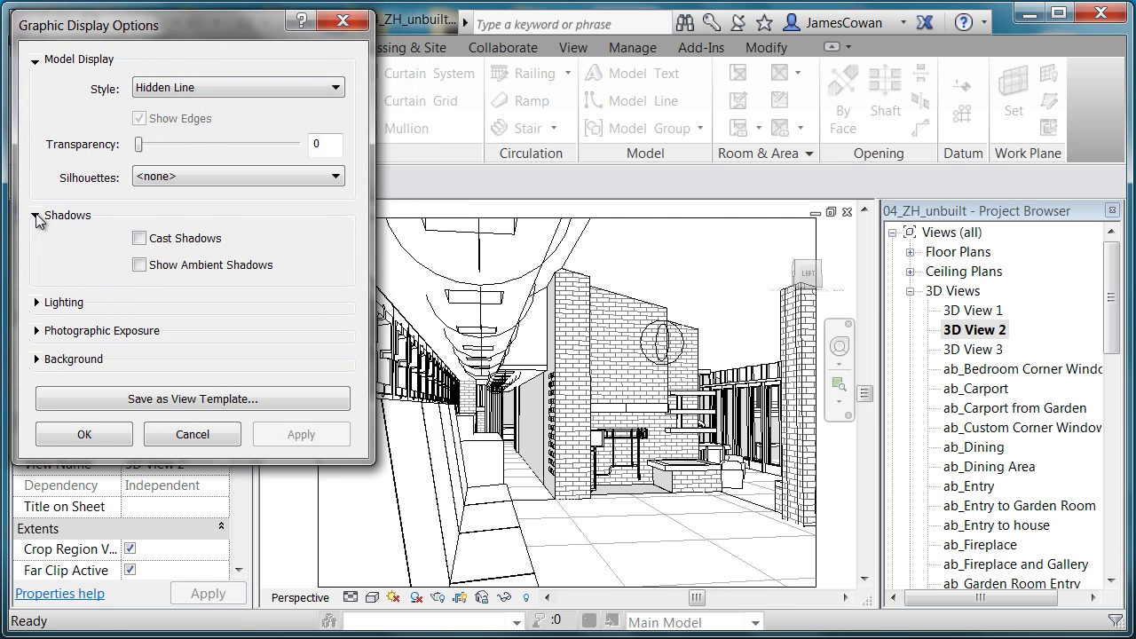
click(139, 237)
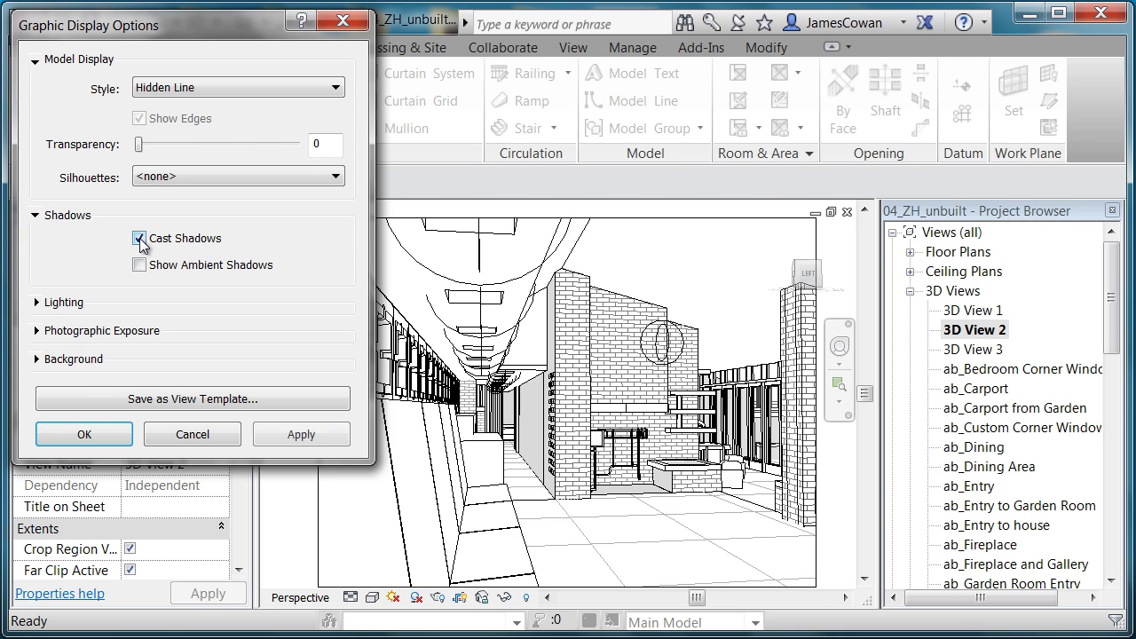
click(301, 436)
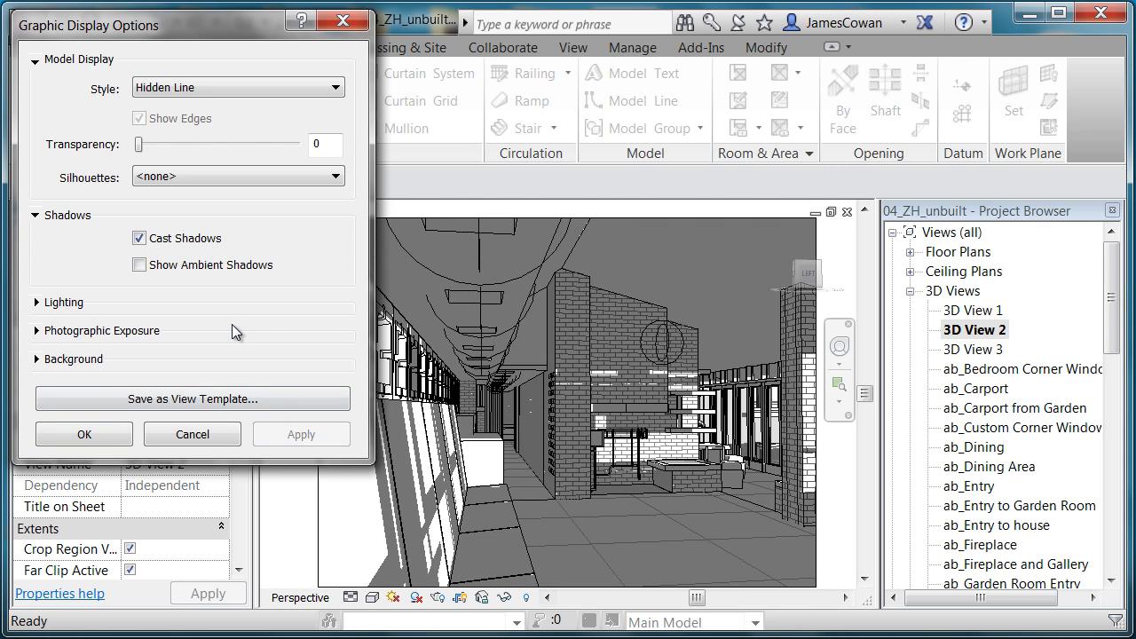
click(37, 302)
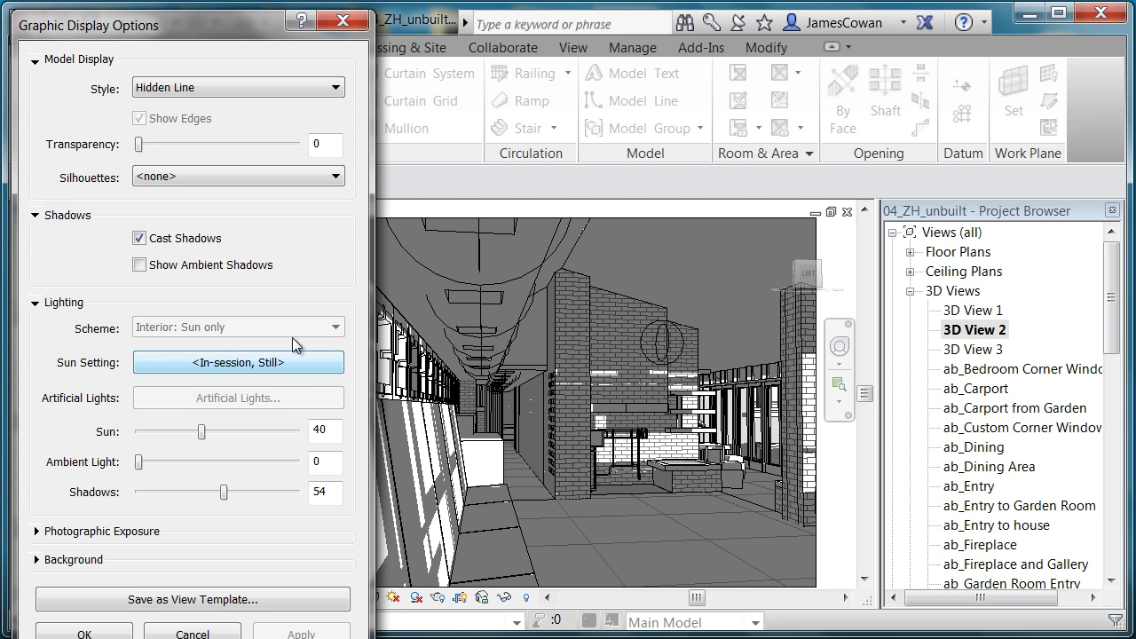
Change the sun setting time from 5:00 PM to 4:00 PM and apply it.
click(237, 363)
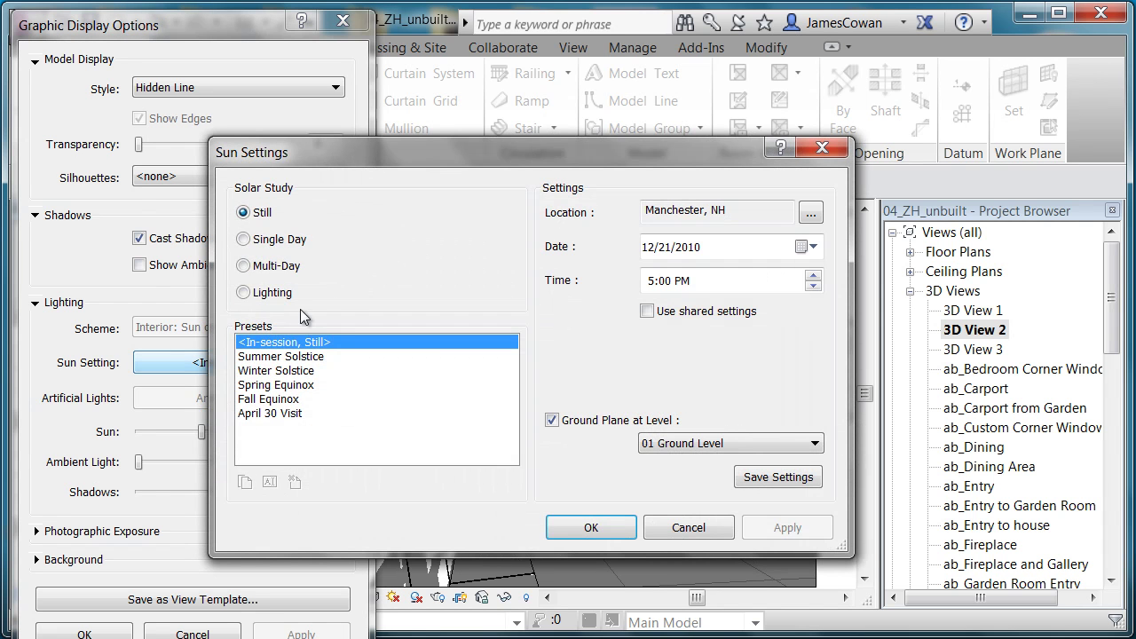
click(817, 288)
drag(613, 155, 458, 104)
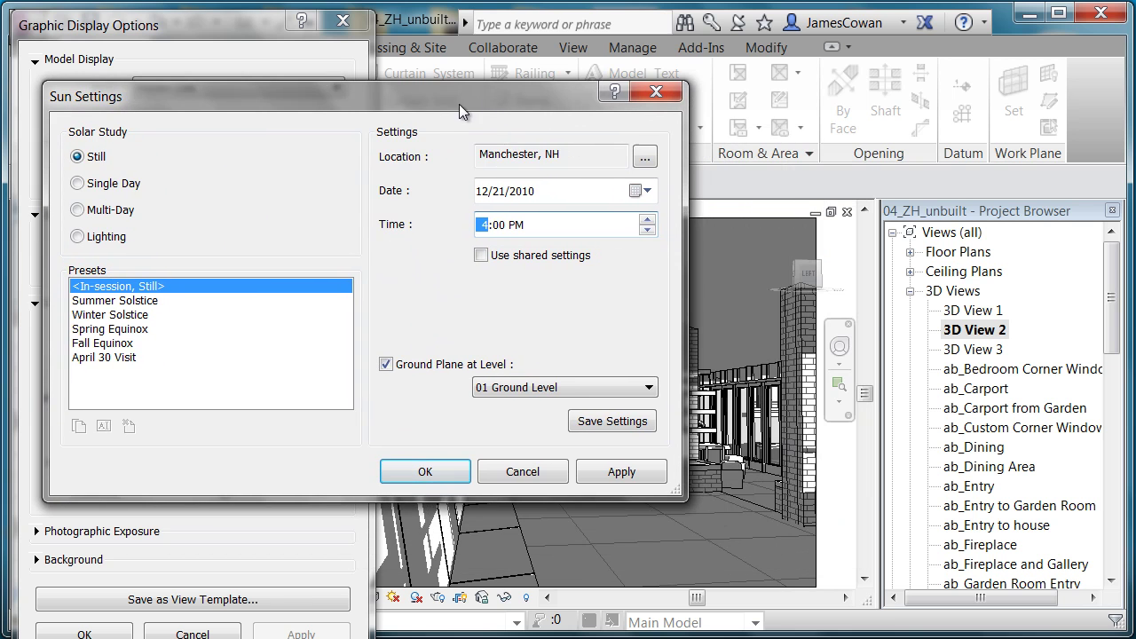
click(612, 471)
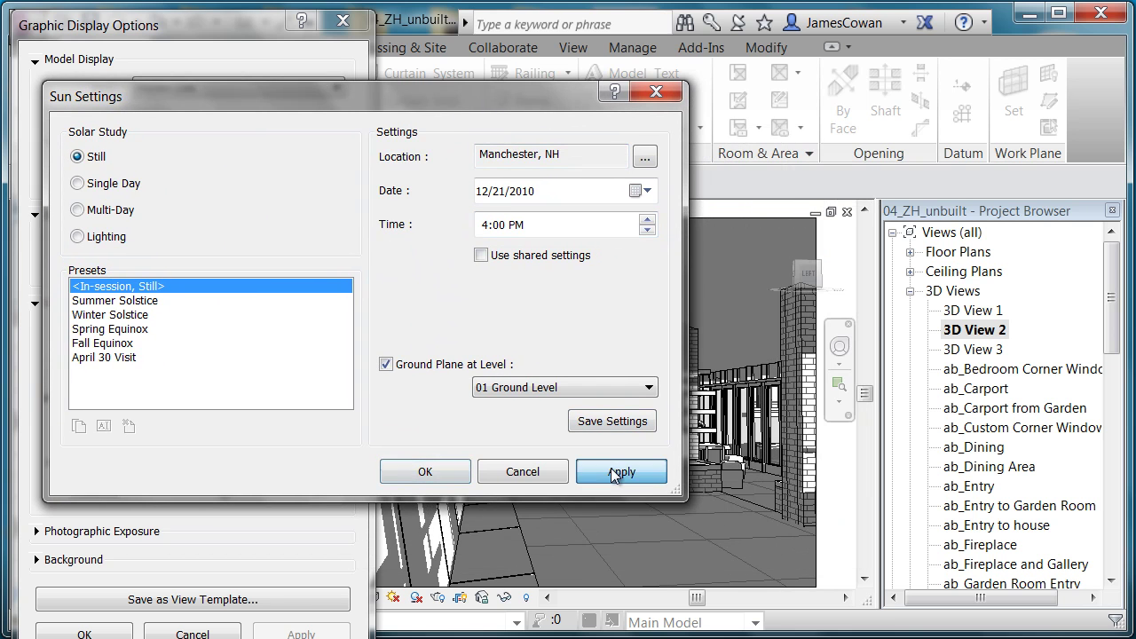
drag(465, 100, 462, 75)
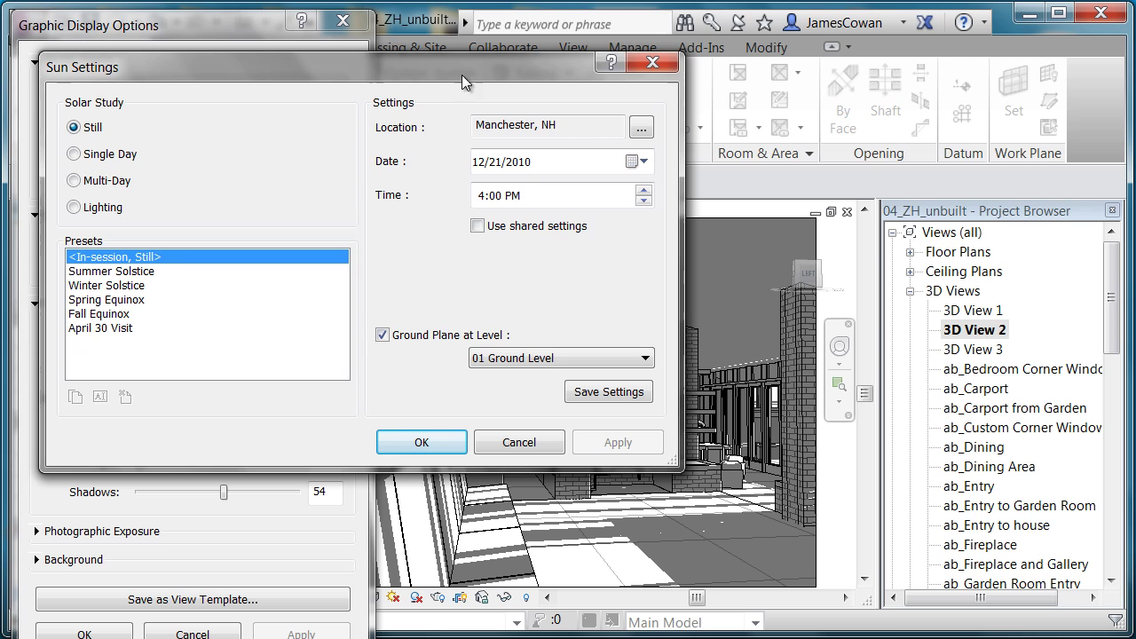
click(417, 444)
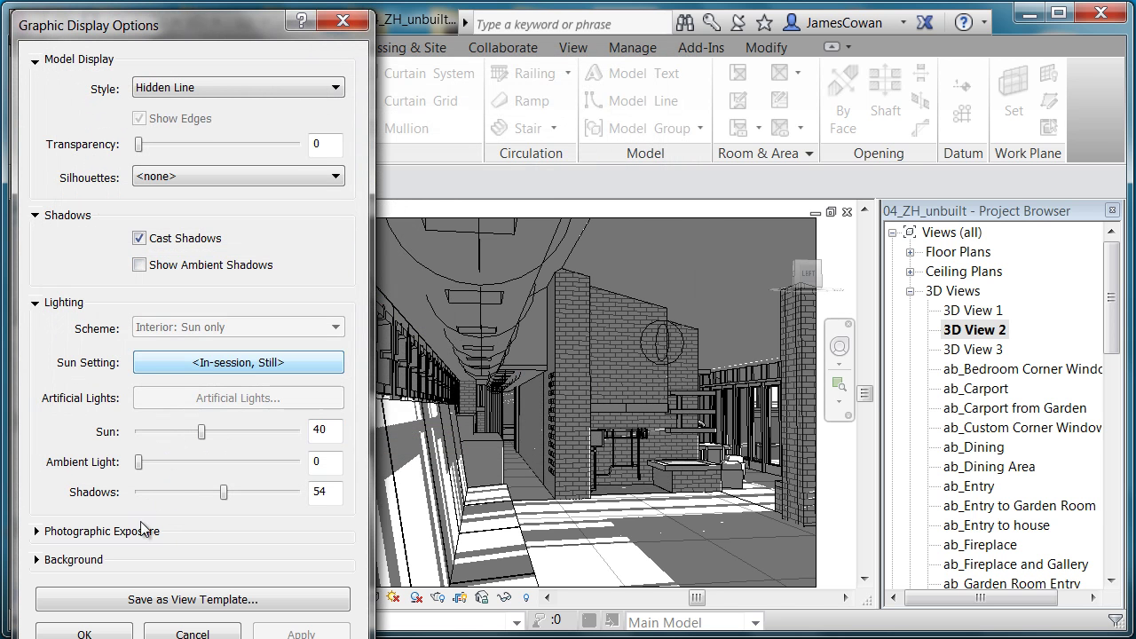
Set the view background to Sky with ground colour RGB 000-064-000 and apply.
click(37, 305)
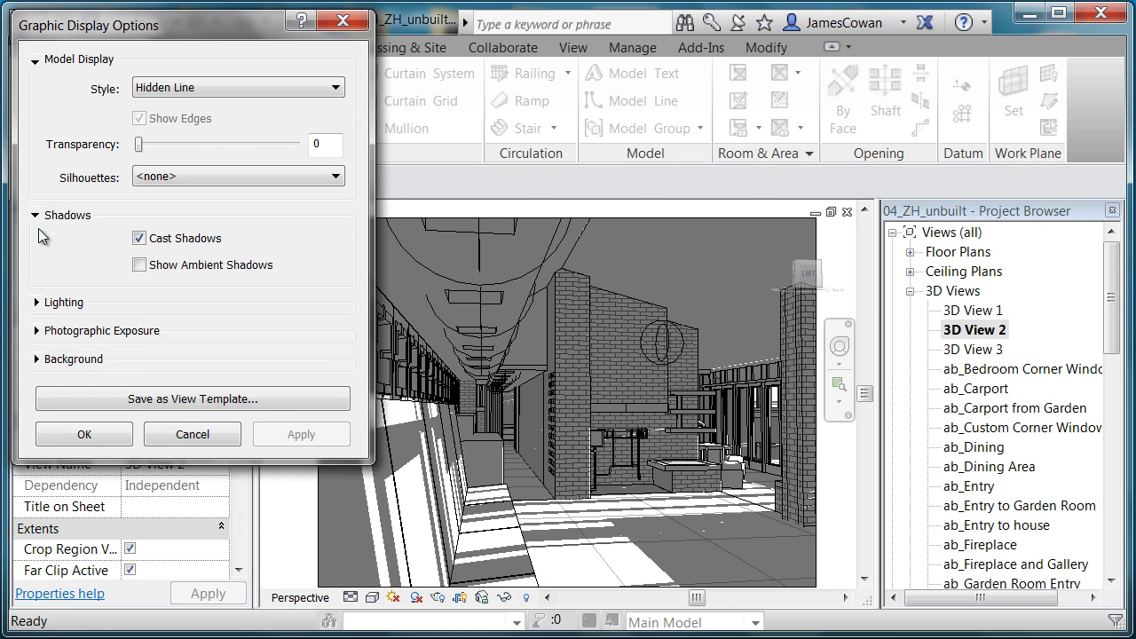
click(38, 215)
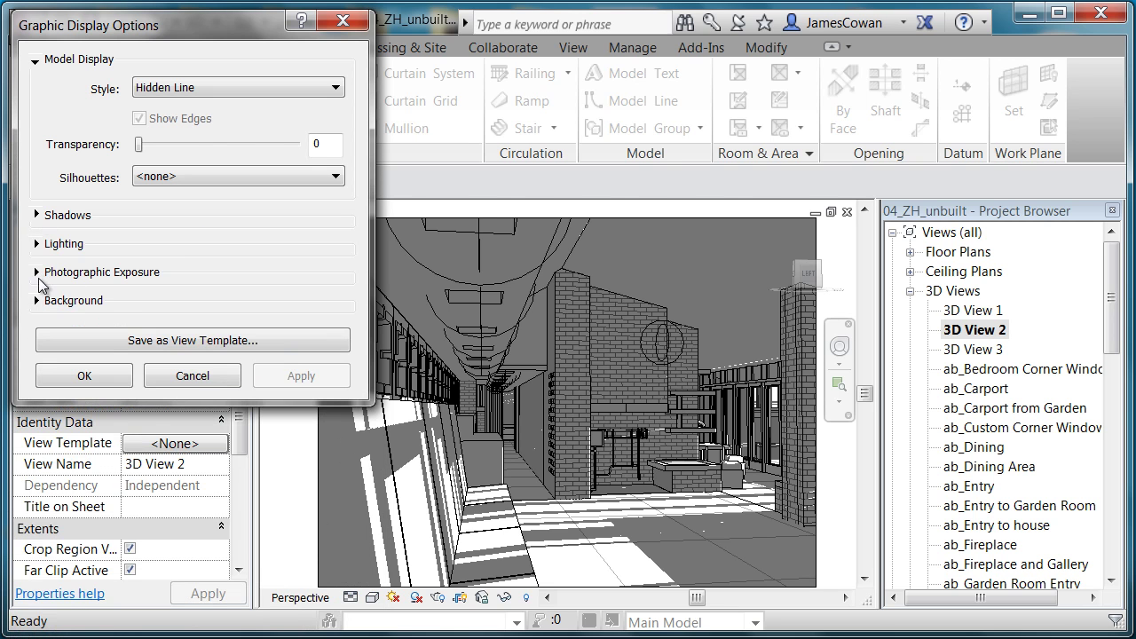
click(37, 301)
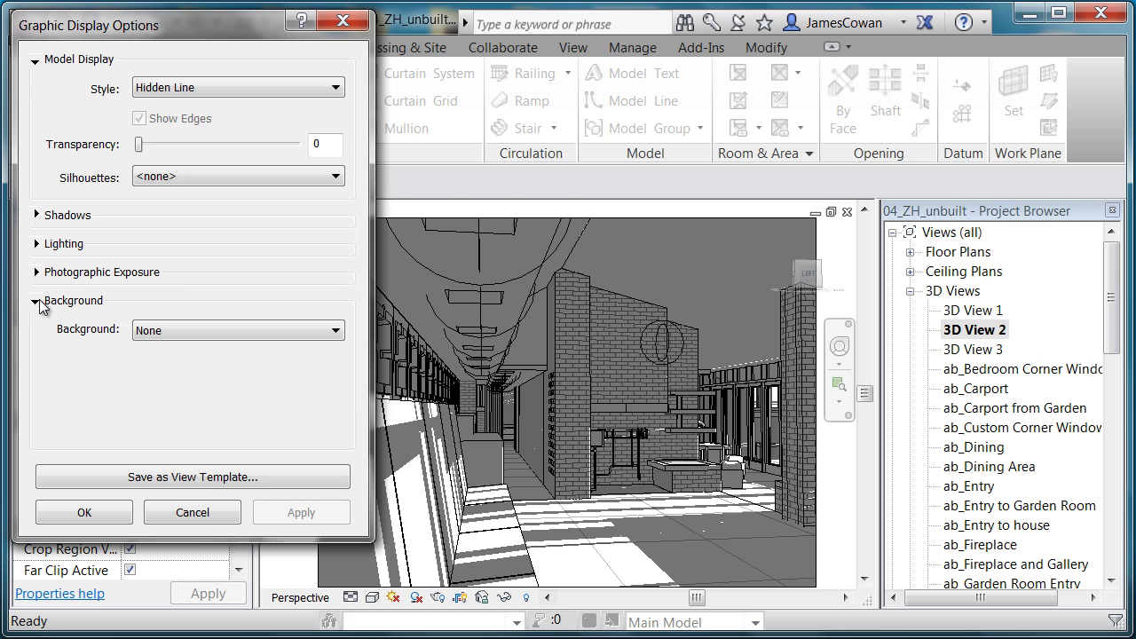
click(189, 328)
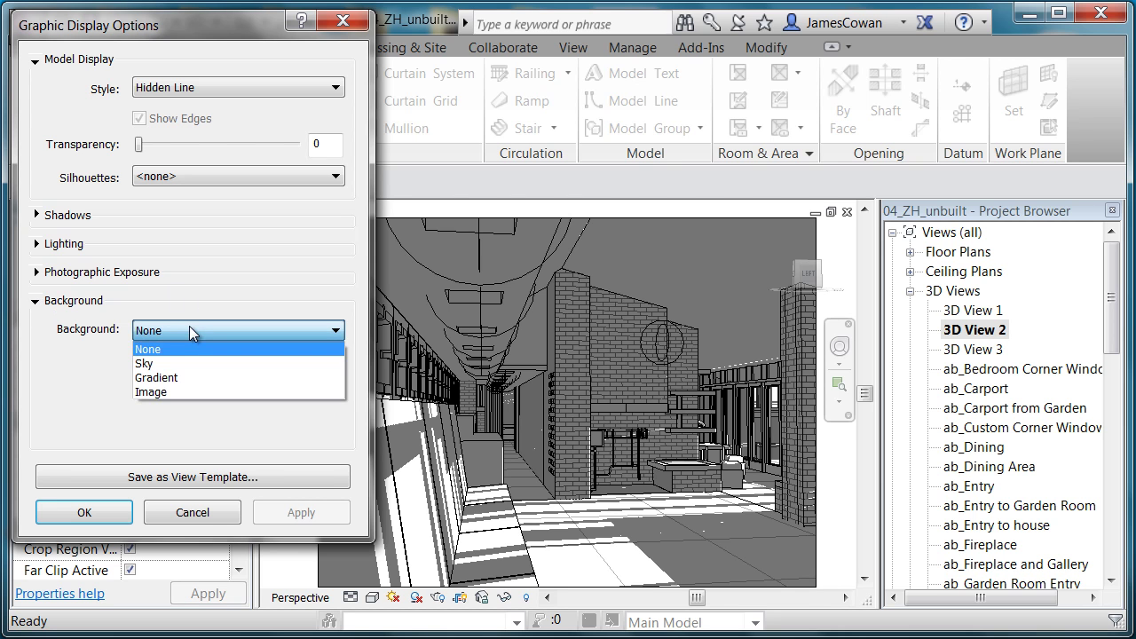
click(153, 360)
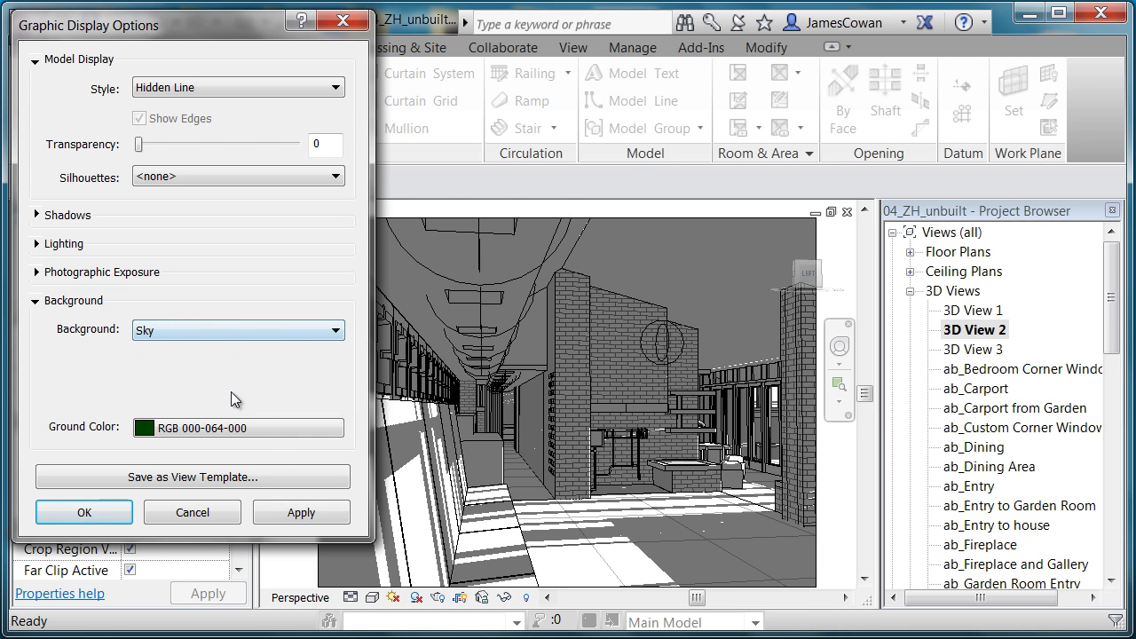
click(302, 513)
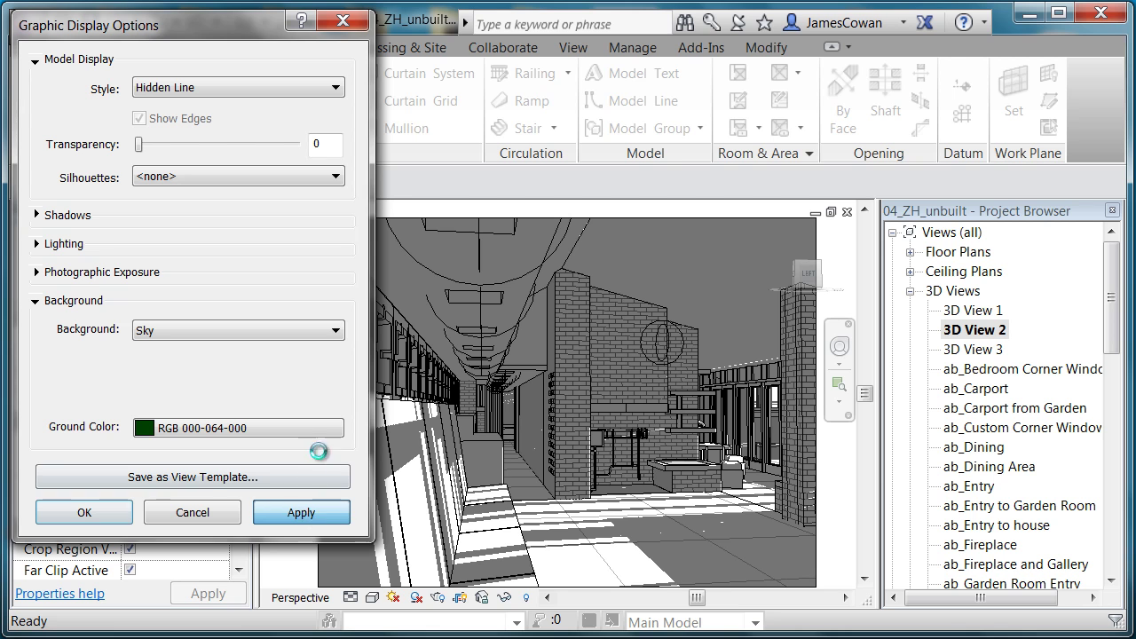
click(186, 328)
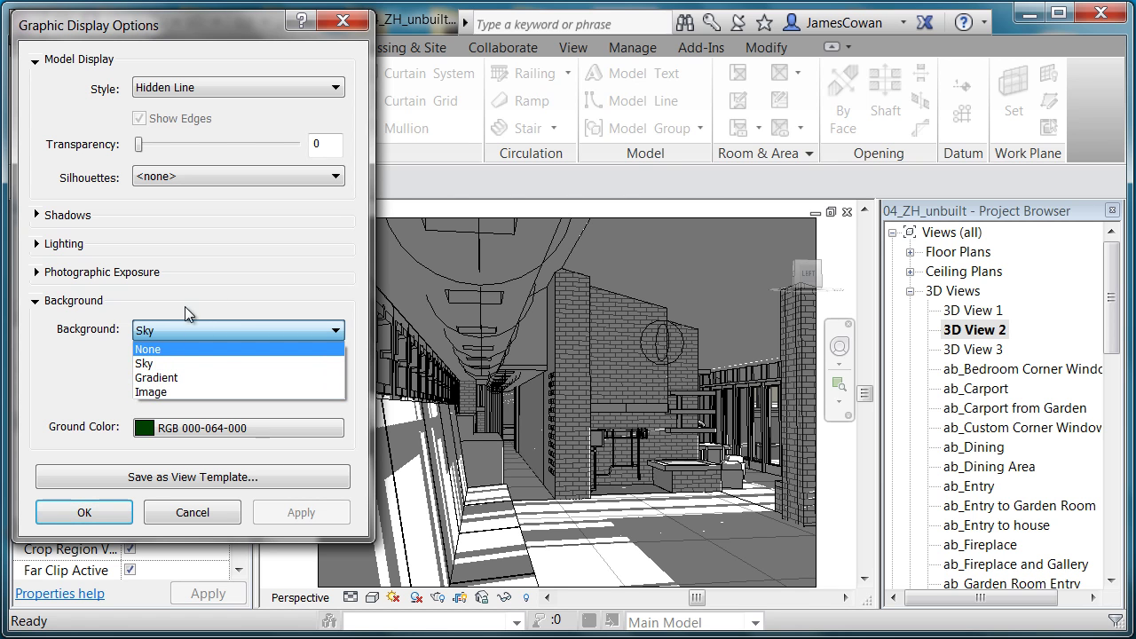
click(37, 306)
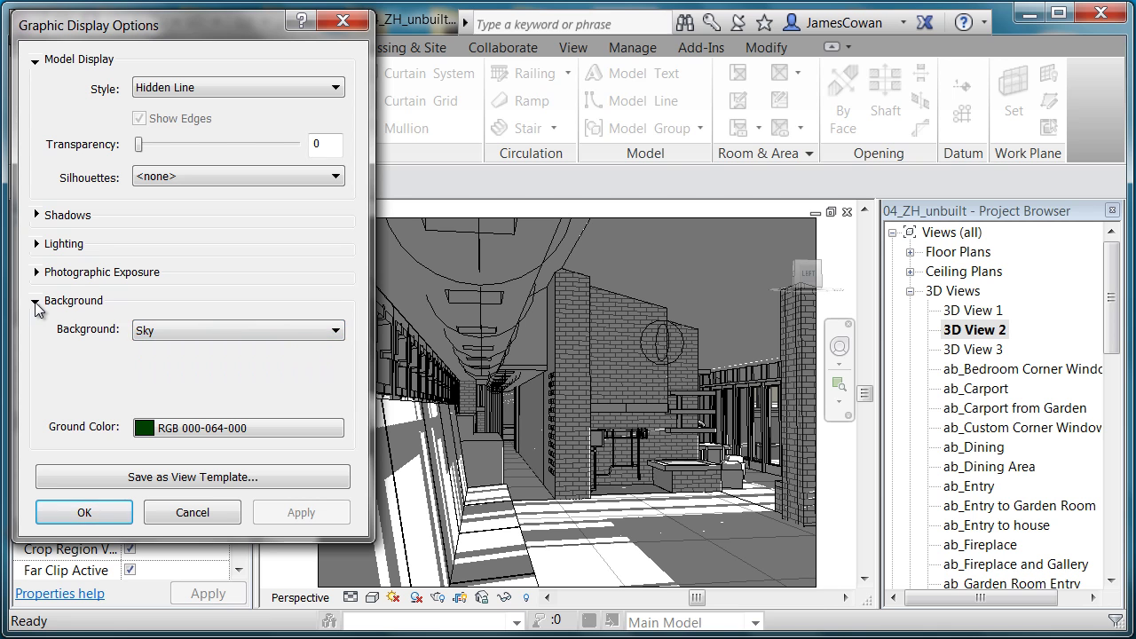
Switch the view's display style to Realistic and apply it.
click(40, 274)
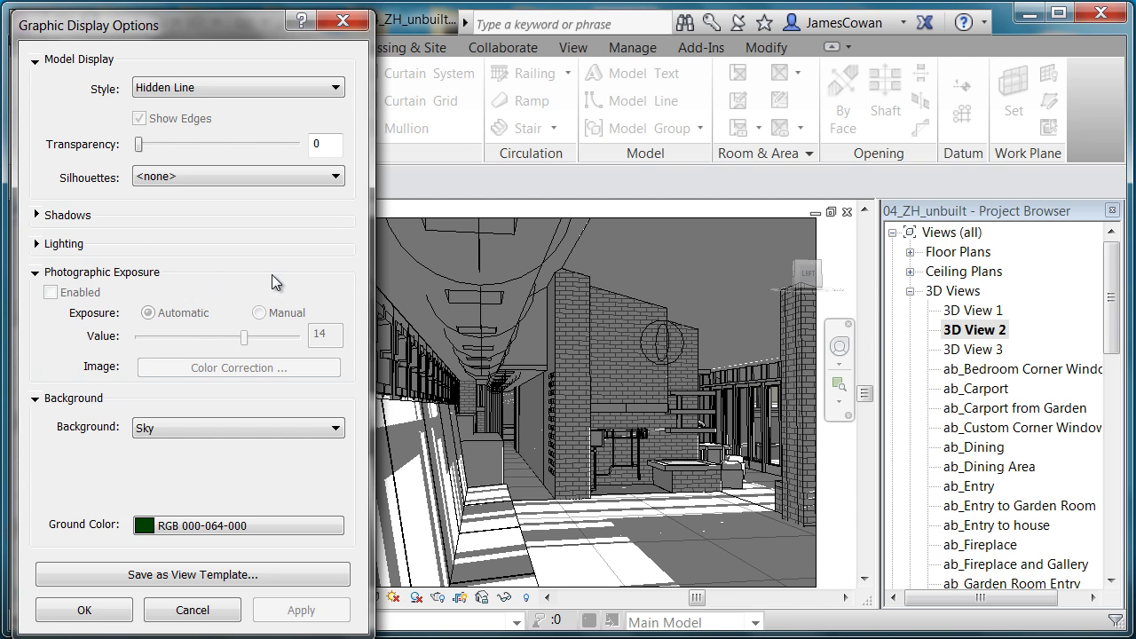
click(198, 90)
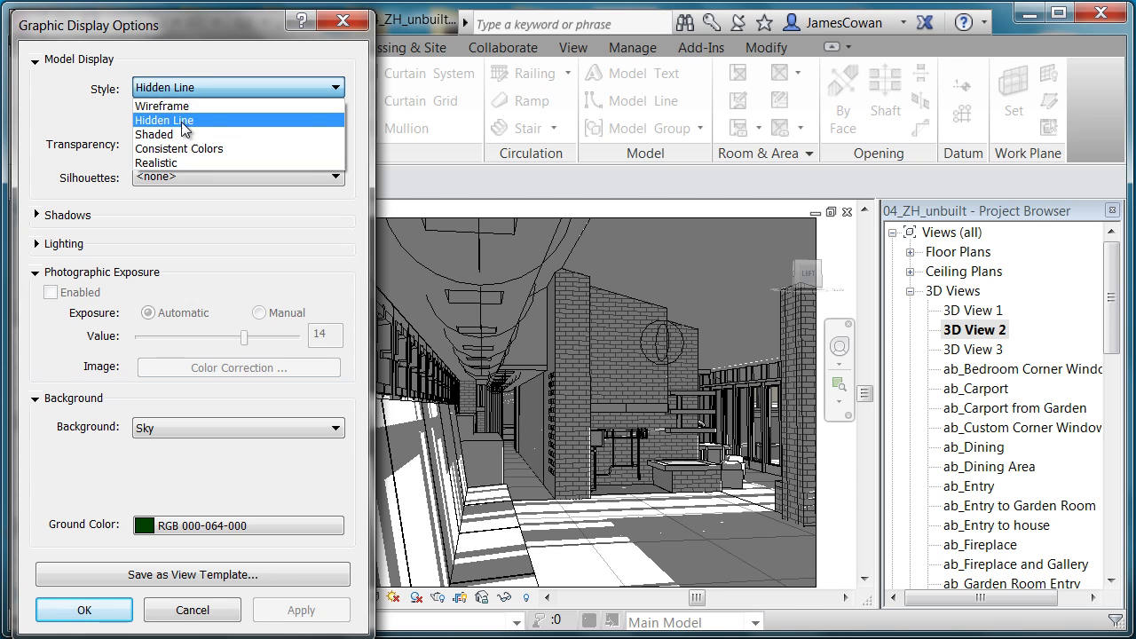
click(166, 164)
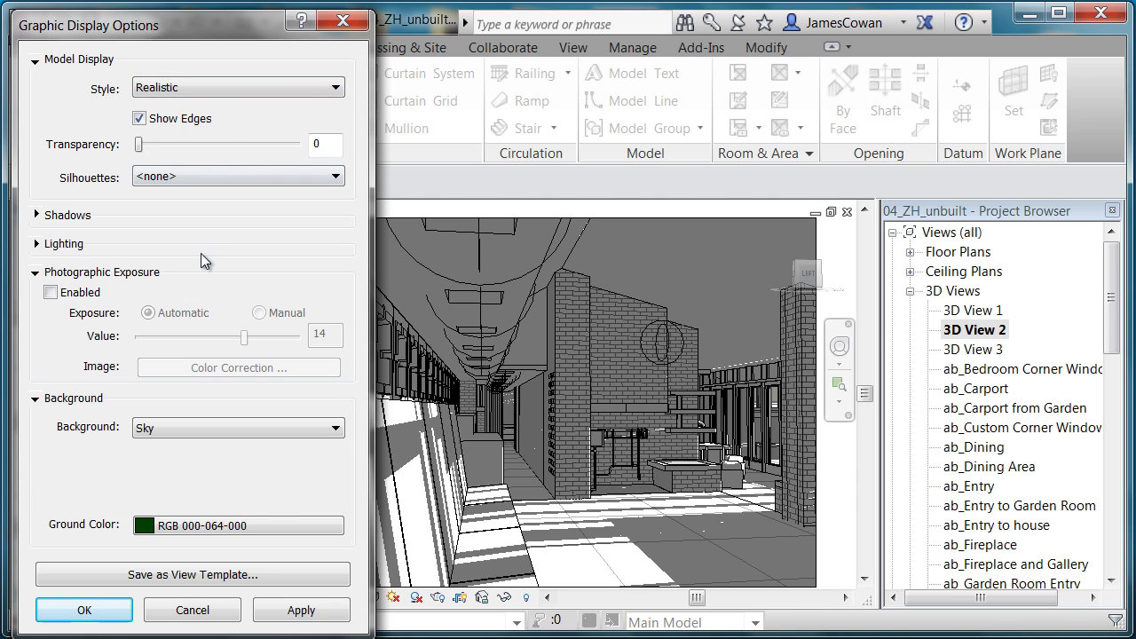
click(298, 609)
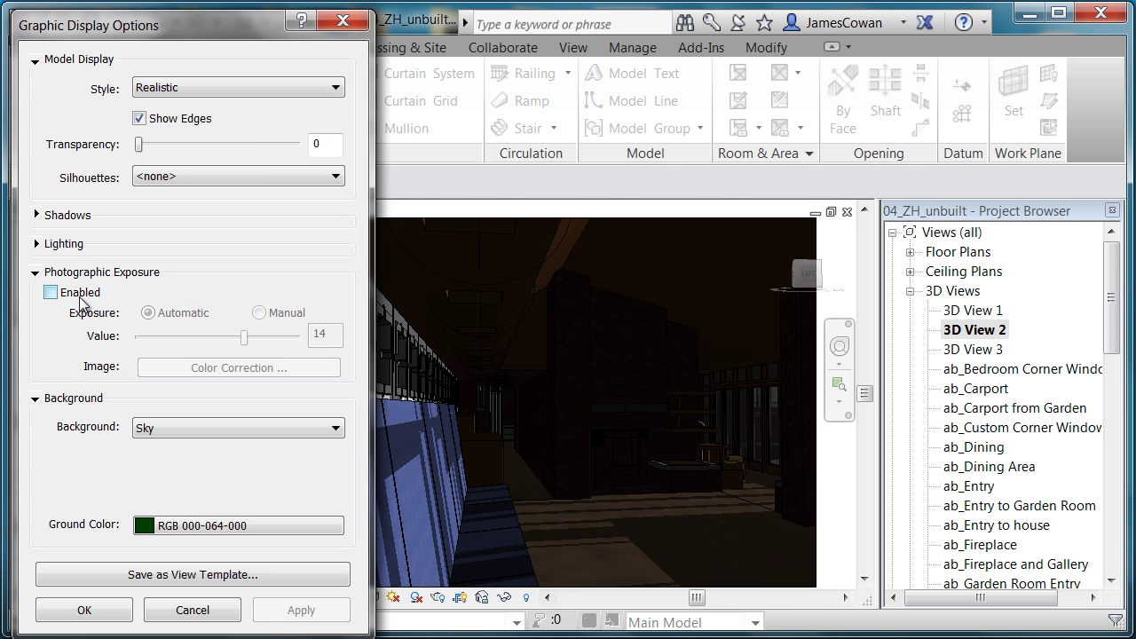
Enable photographic exposure set to Manual with value 11, and apply.
click(50, 292)
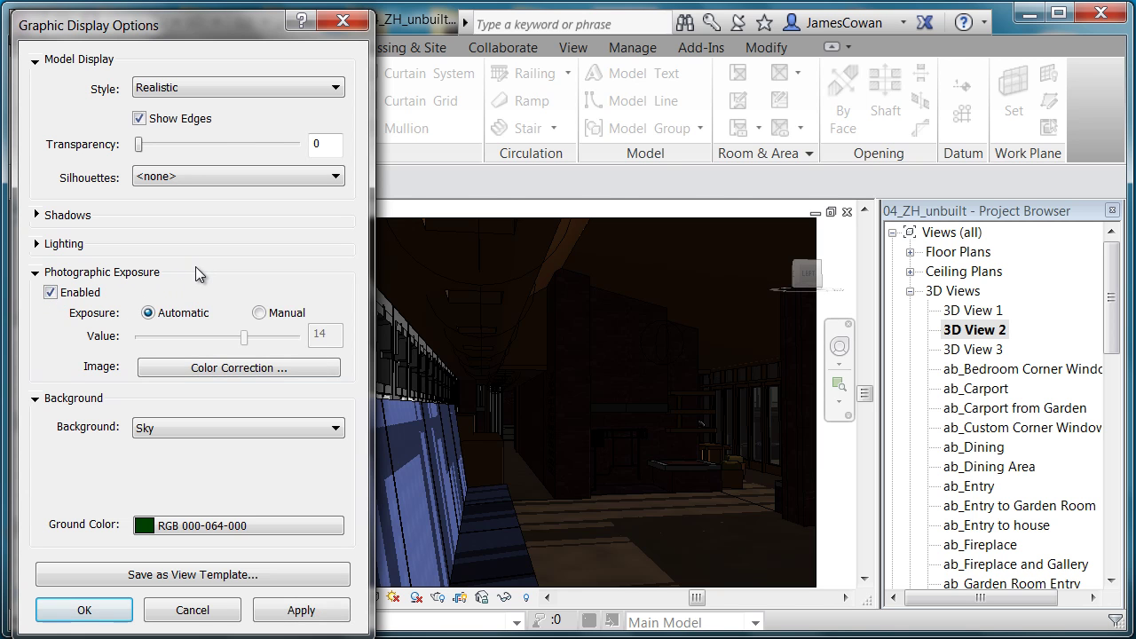
click(301, 610)
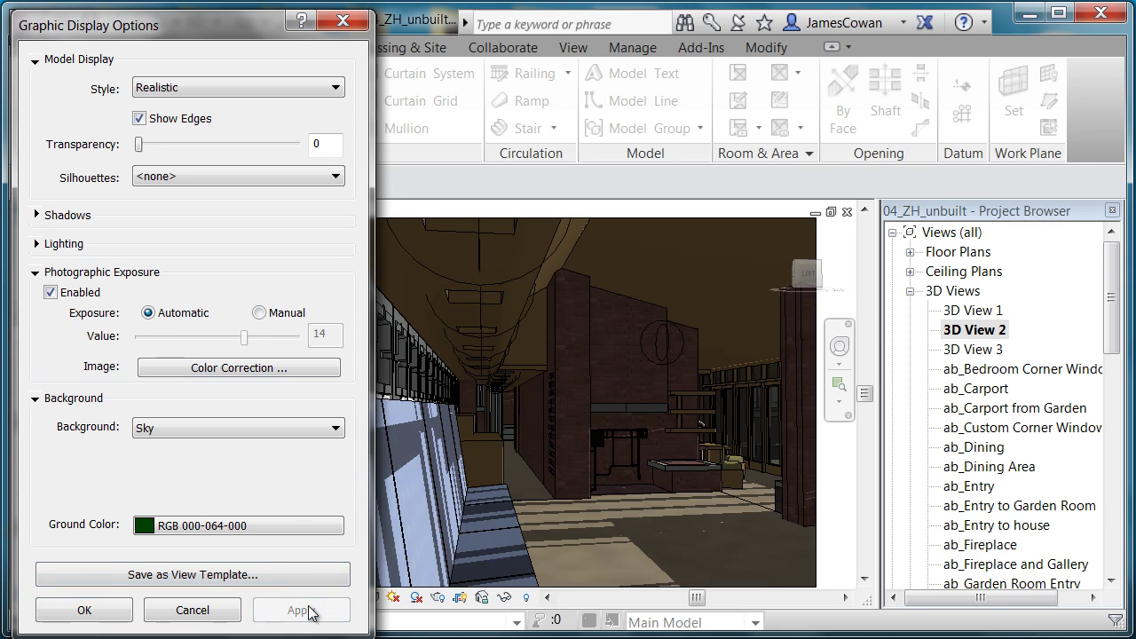
click(259, 313)
drag(244, 339, 223, 348)
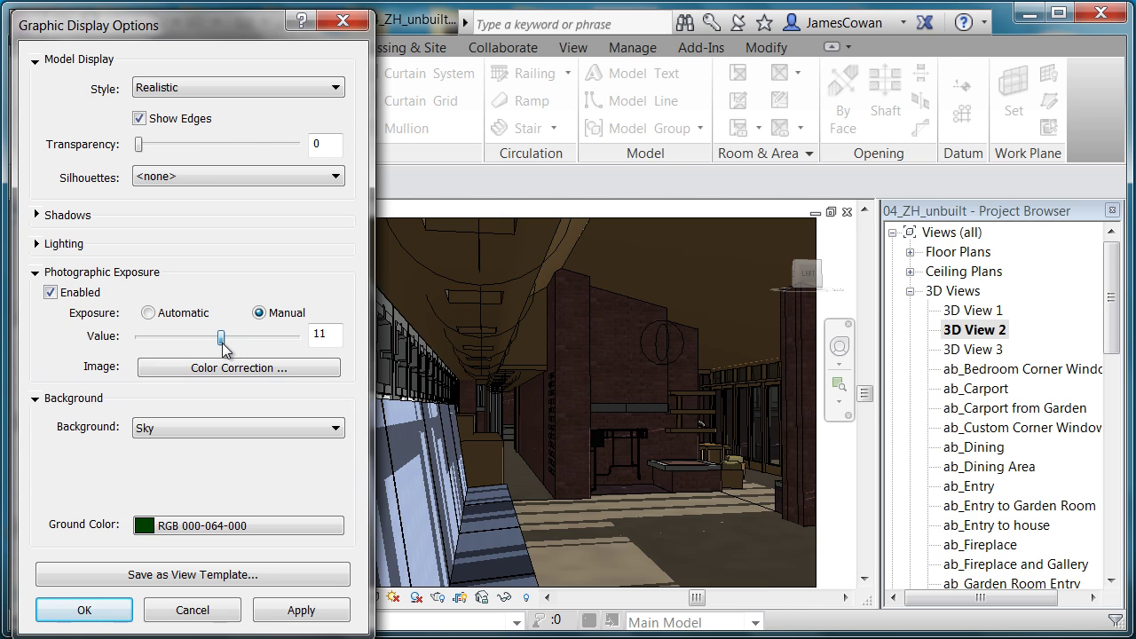
click(302, 611)
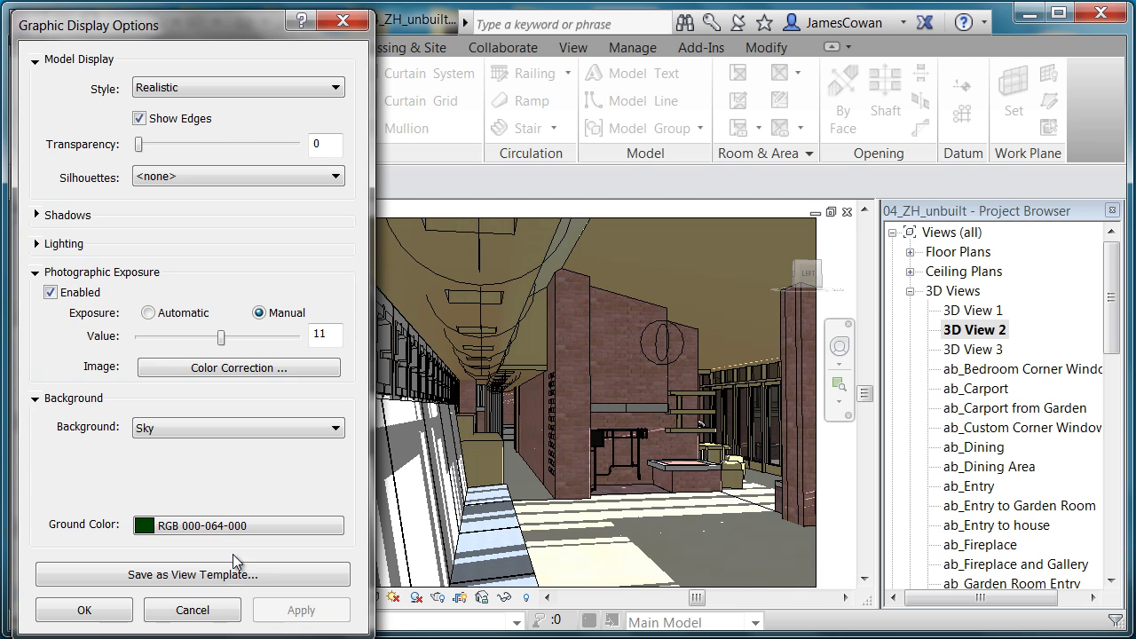
Save the current display settings as the 3D view template 'sfo interior', confirming all dialogs.
click(206, 579)
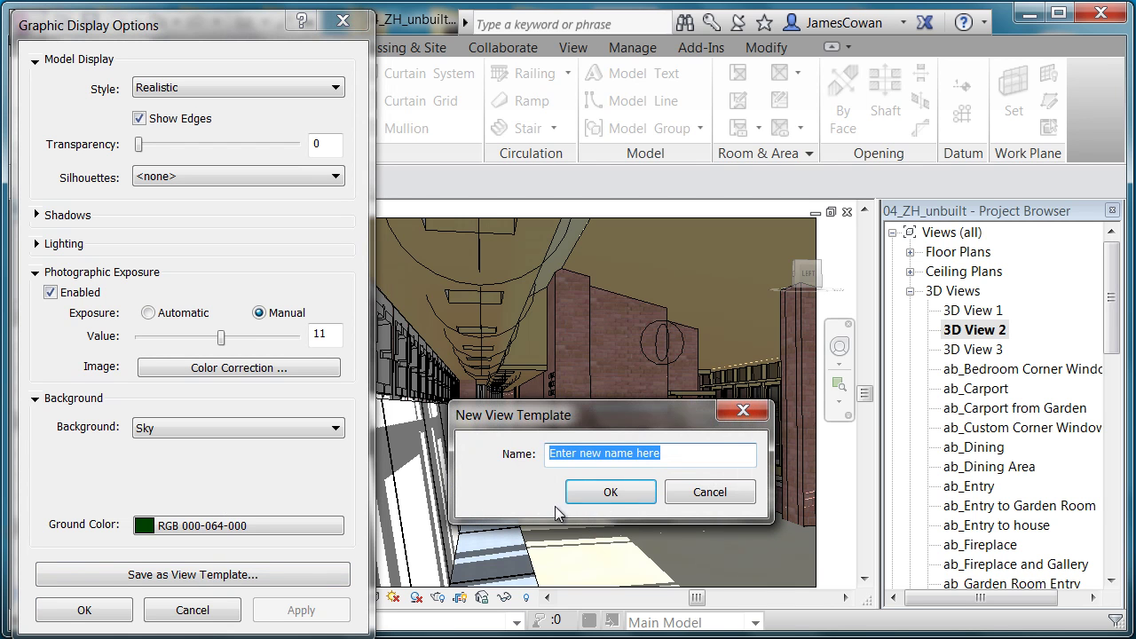
drag(667, 453, 507, 463)
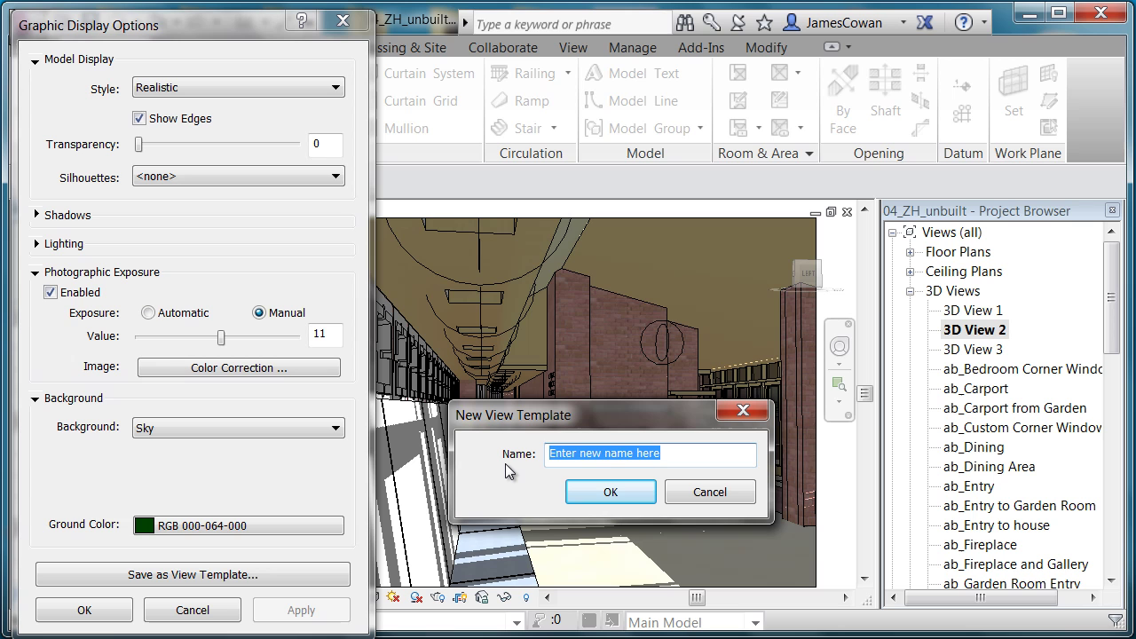
text(sfo)
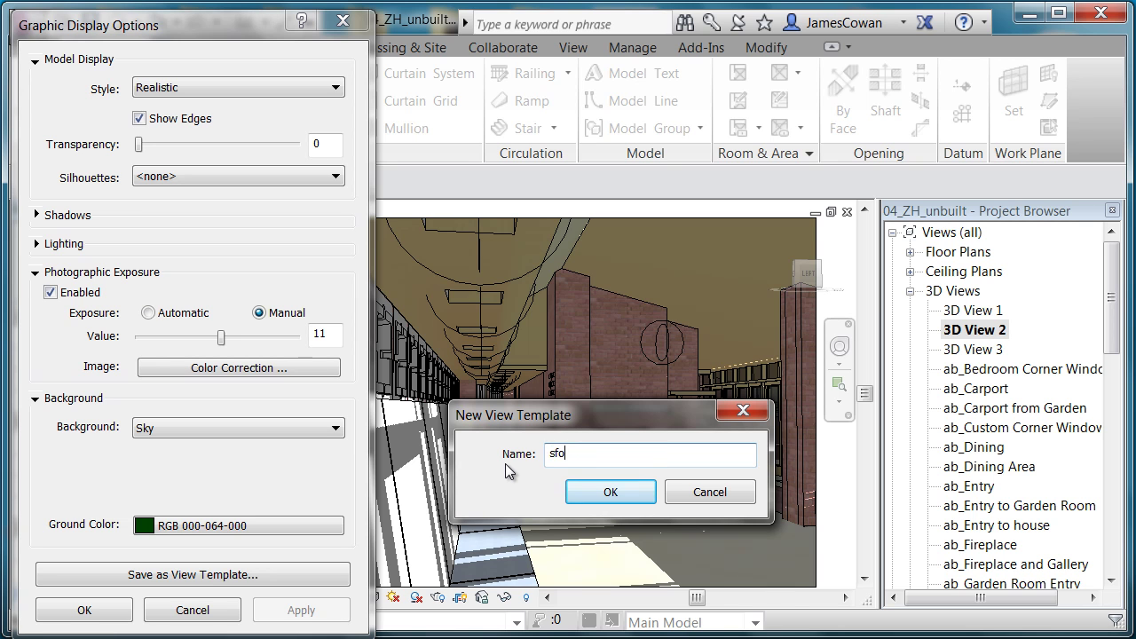
text( interior)
click(593, 495)
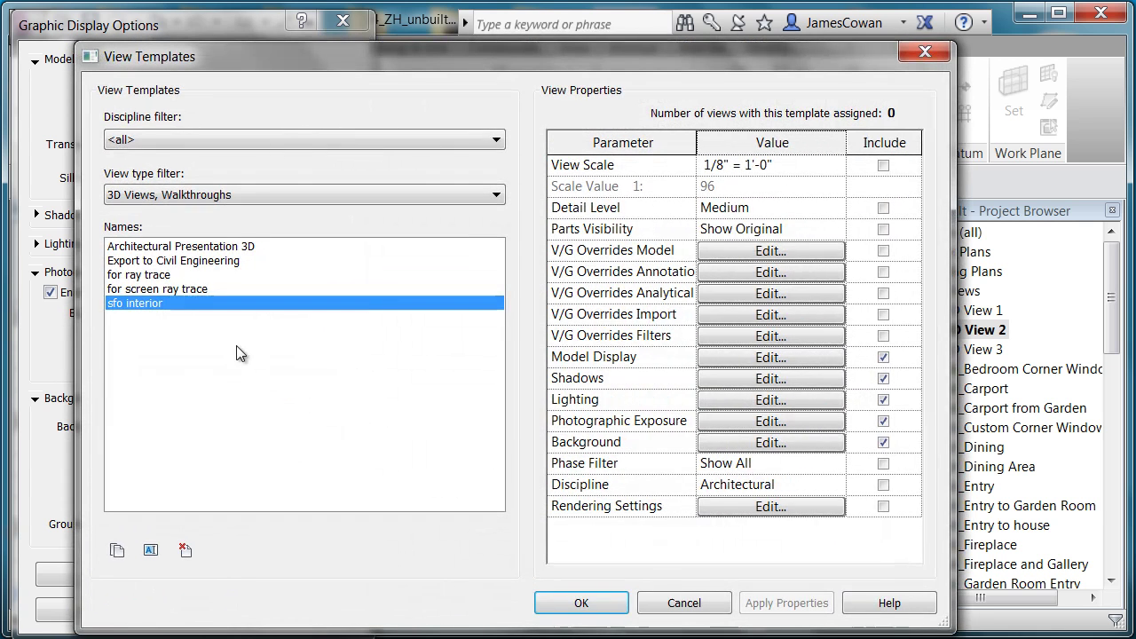
click(582, 602)
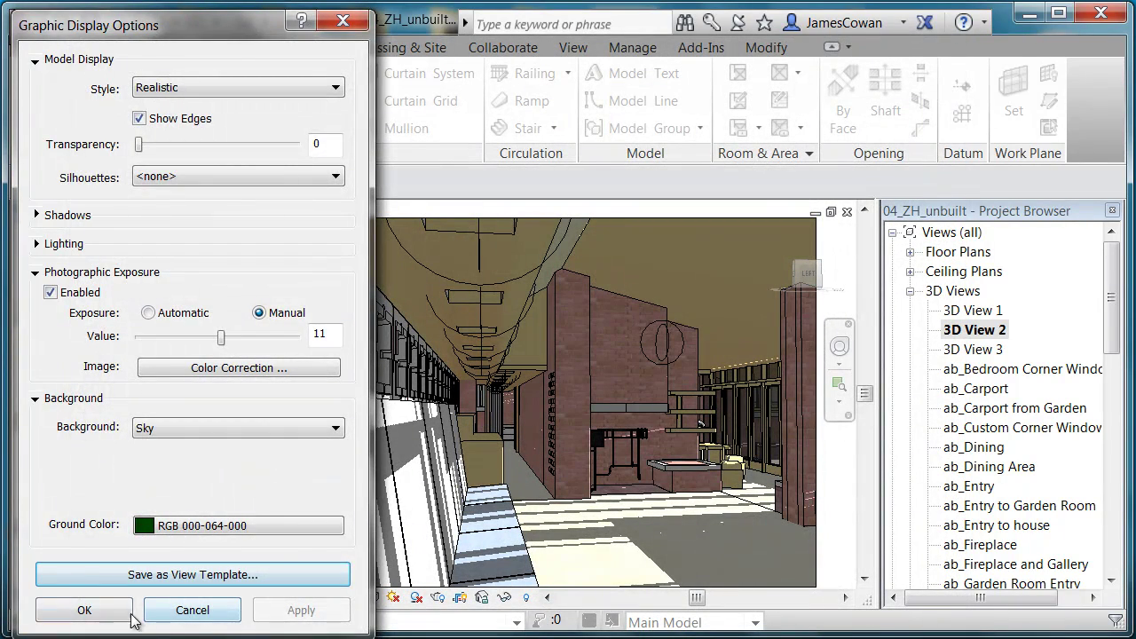
click(100, 611)
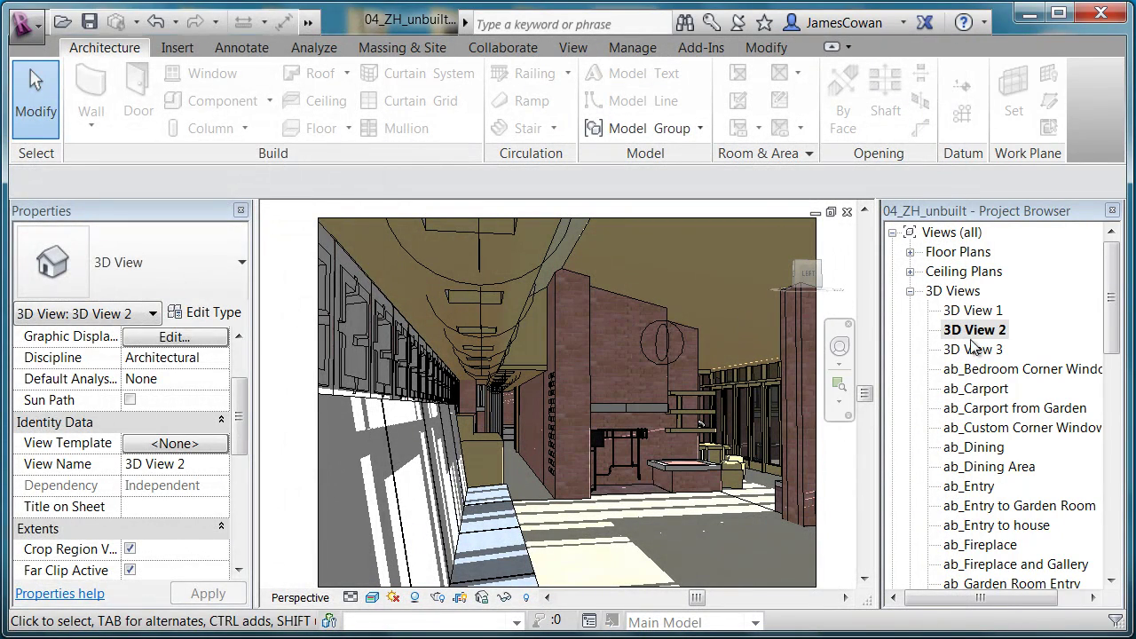
Open 3D View 3 and assign it the 'sfo interior' view template in Properties.
double_click(974, 351)
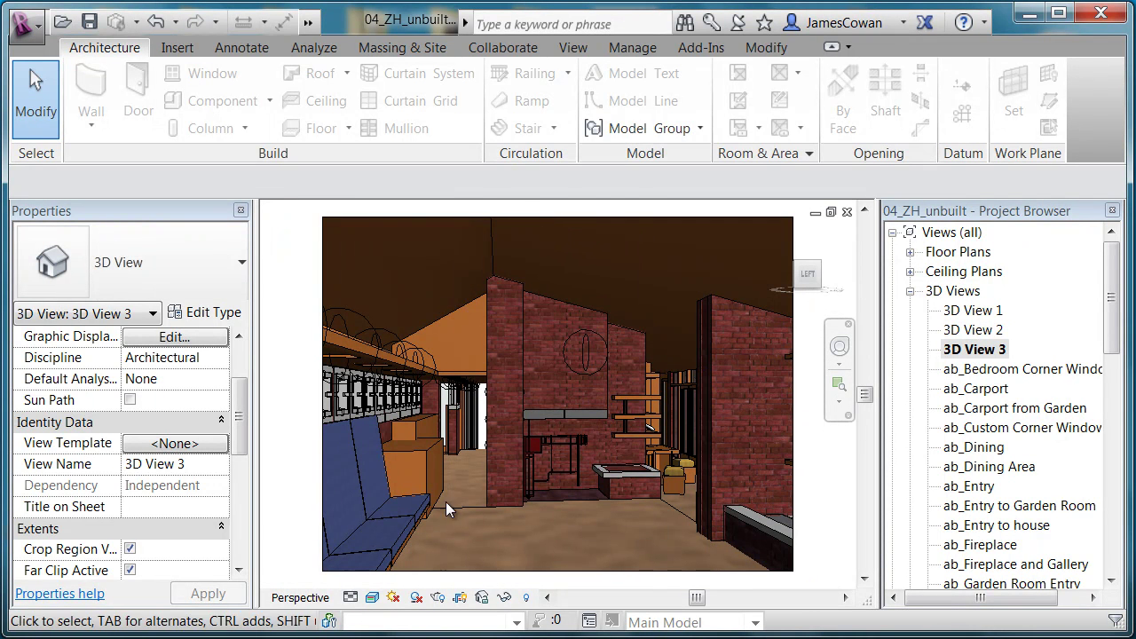
drag(242, 414, 248, 426)
click(187, 406)
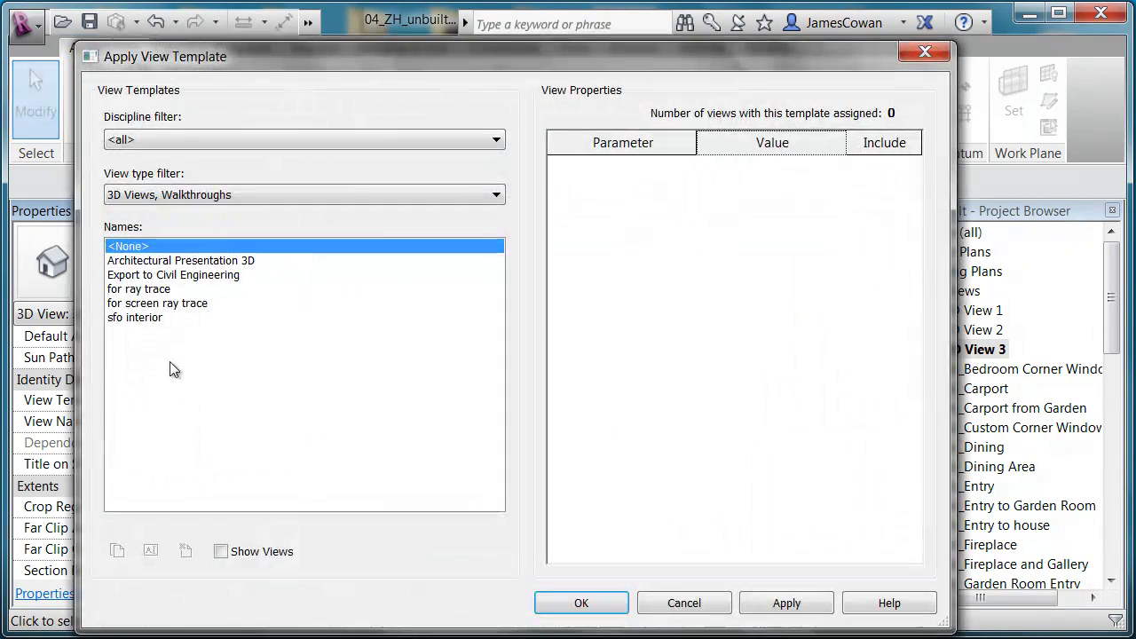
click(142, 318)
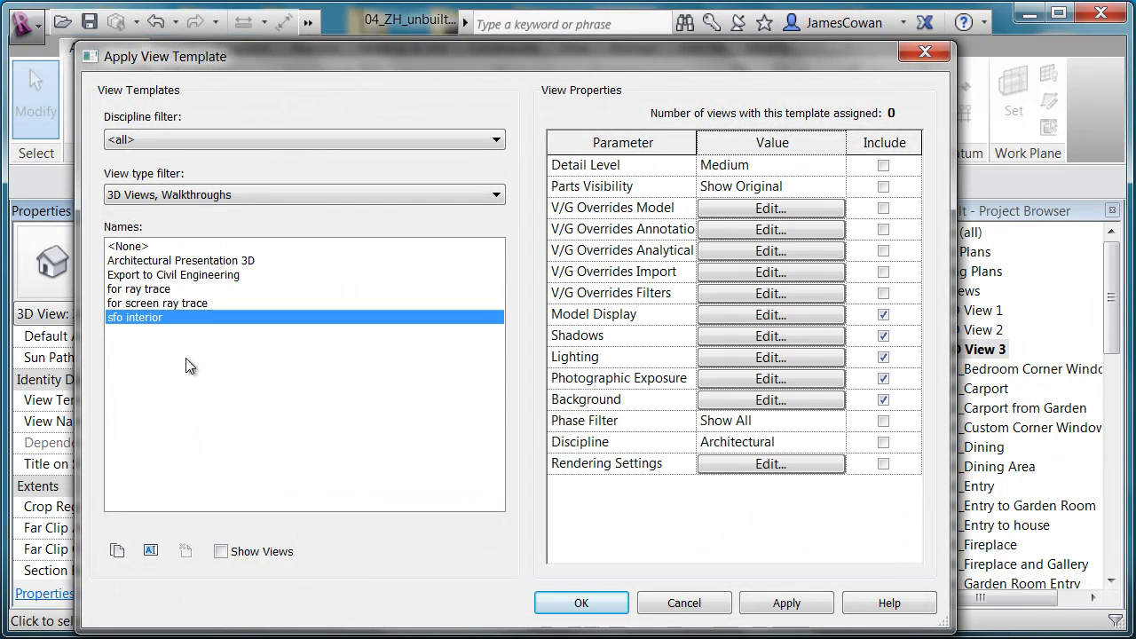
click(581, 602)
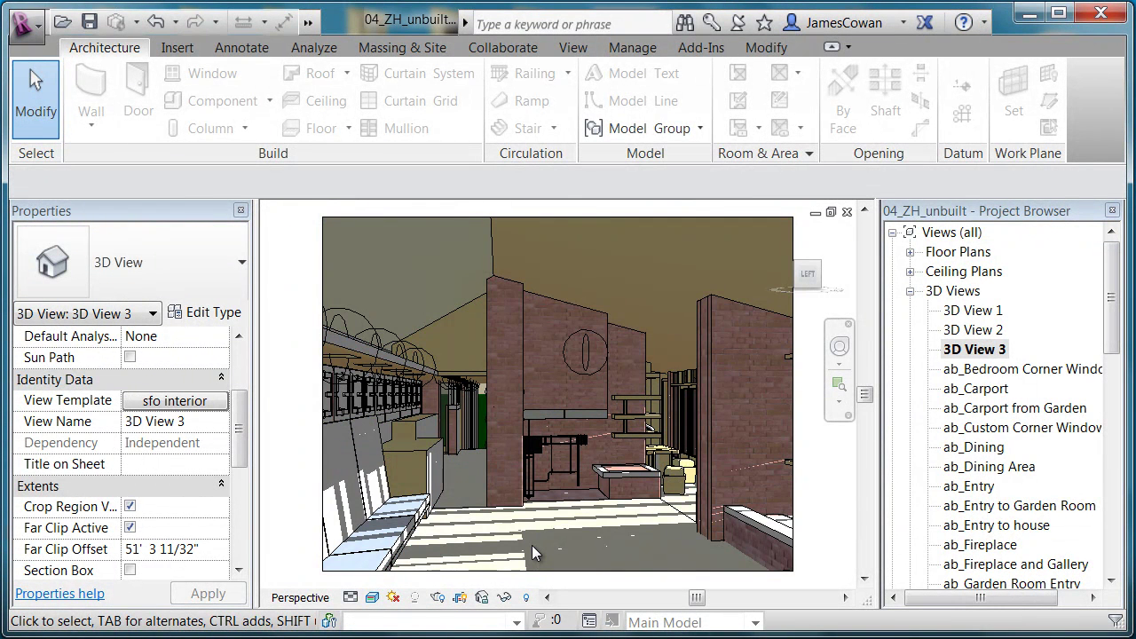
Open 3D View 2 and switch its visual style to Ray Trace.
double_click(967, 330)
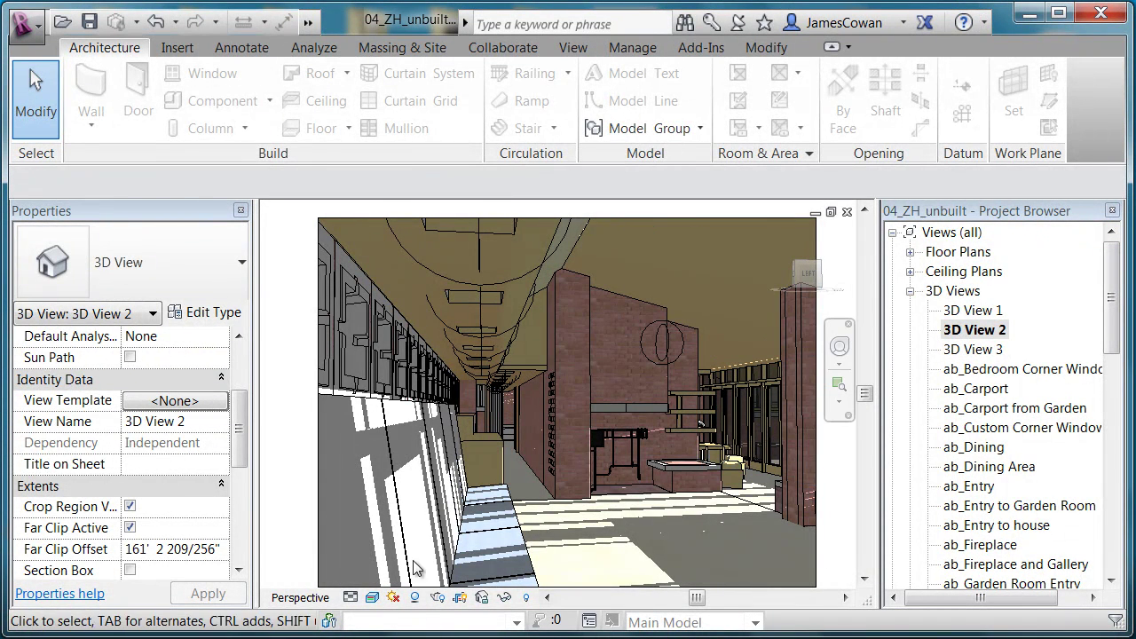
click(373, 599)
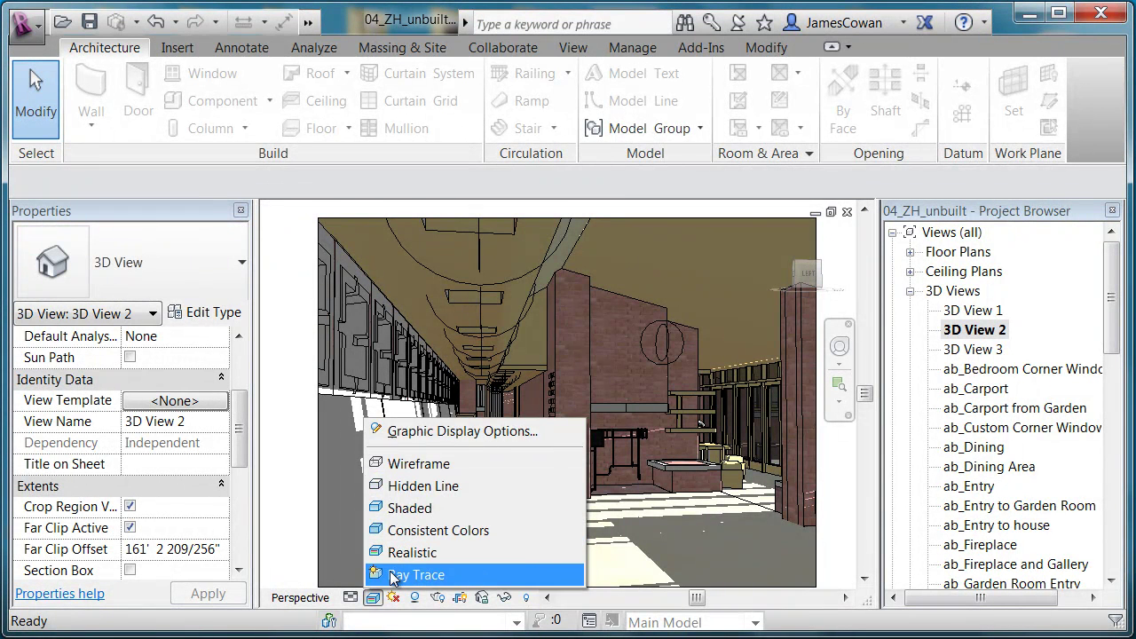
click(393, 575)
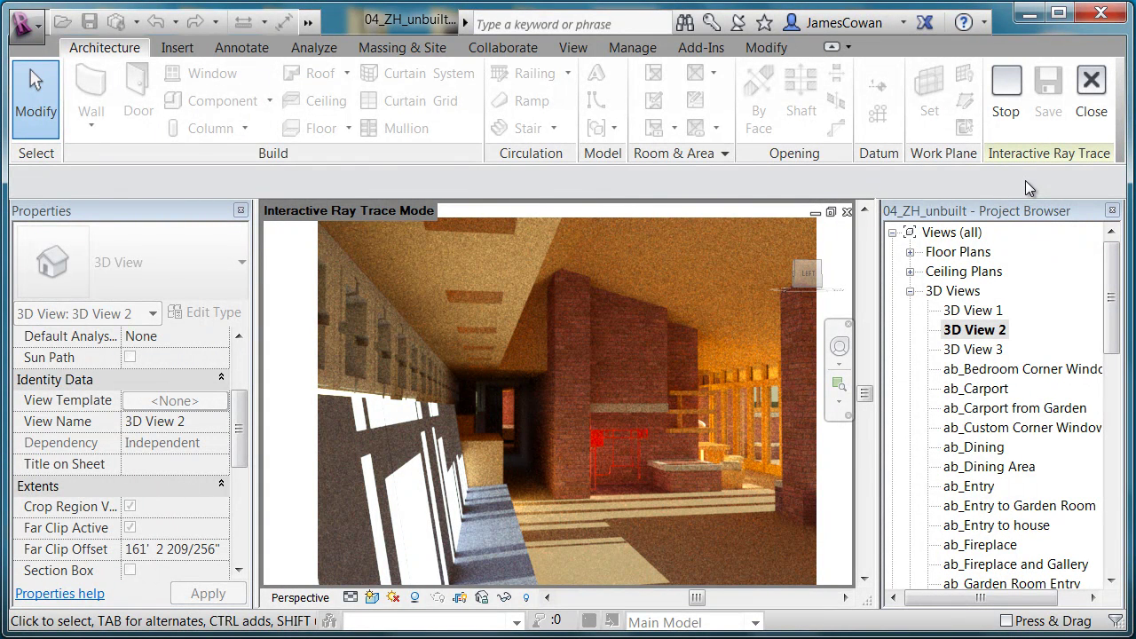
Stop the ray trace, save the image to the project as 'fllw2', and exit ray trace.
click(999, 93)
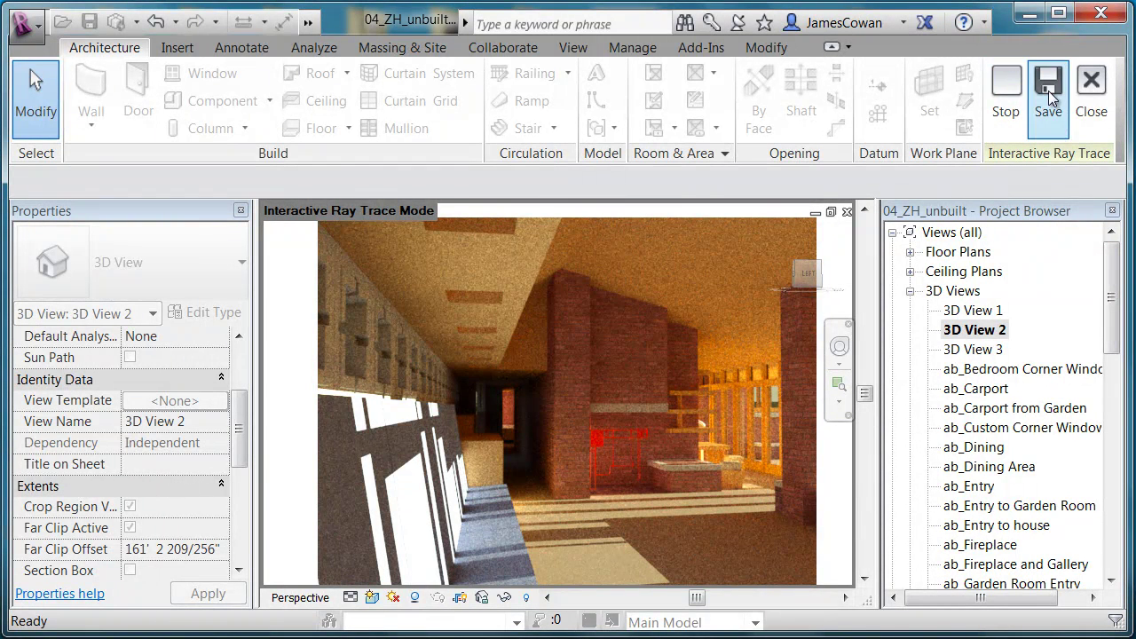
click(1047, 93)
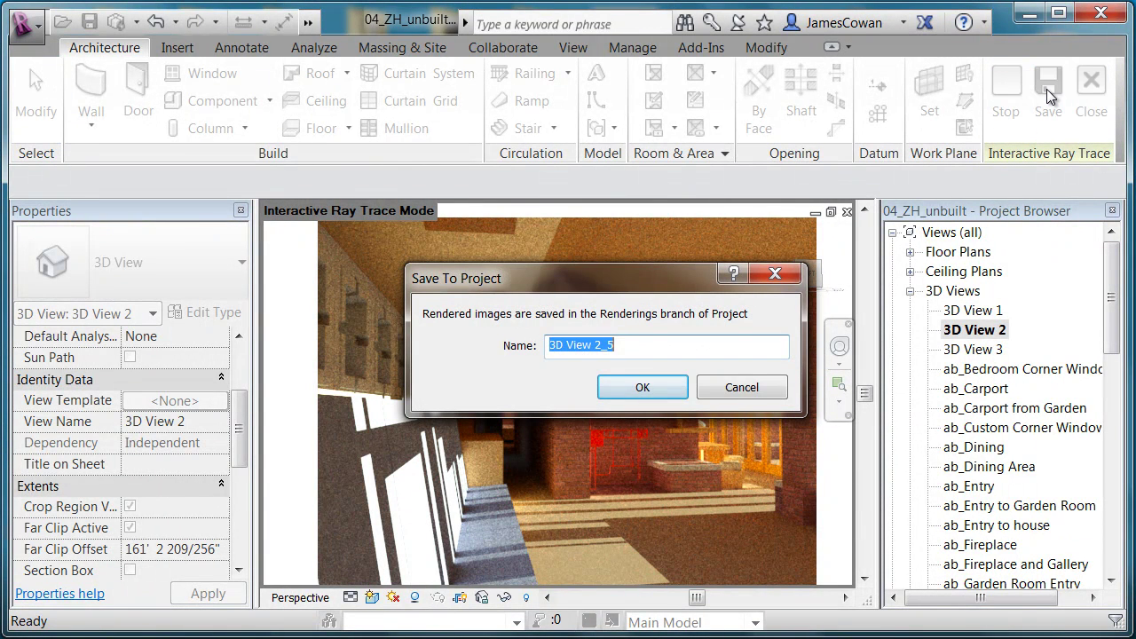
key(BackSpace)
text(fllw2)
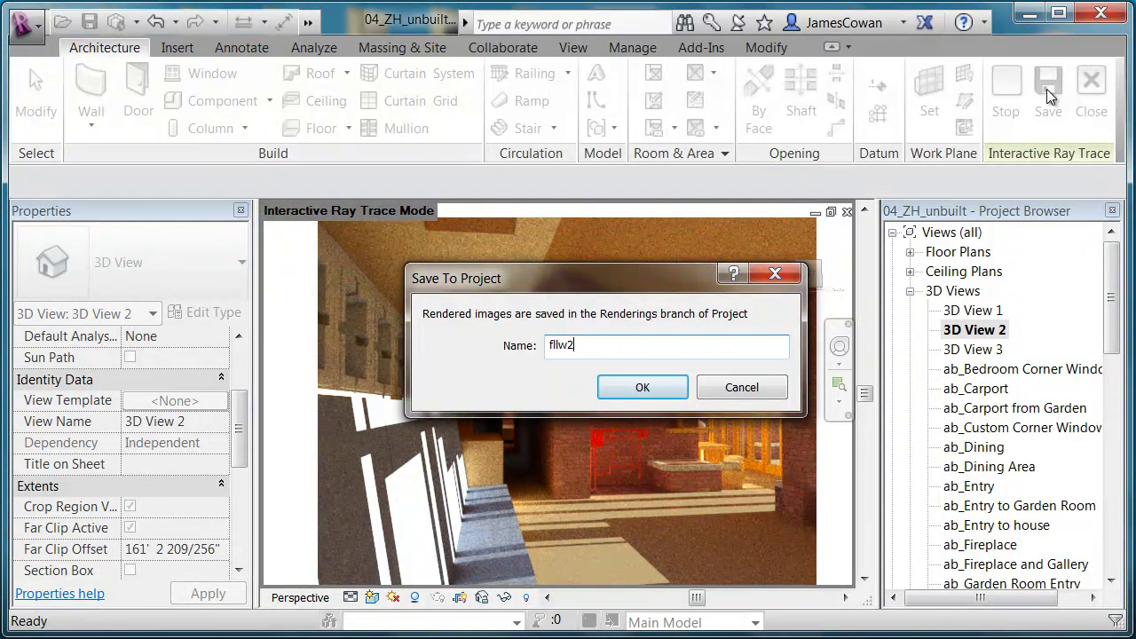
key(Return)
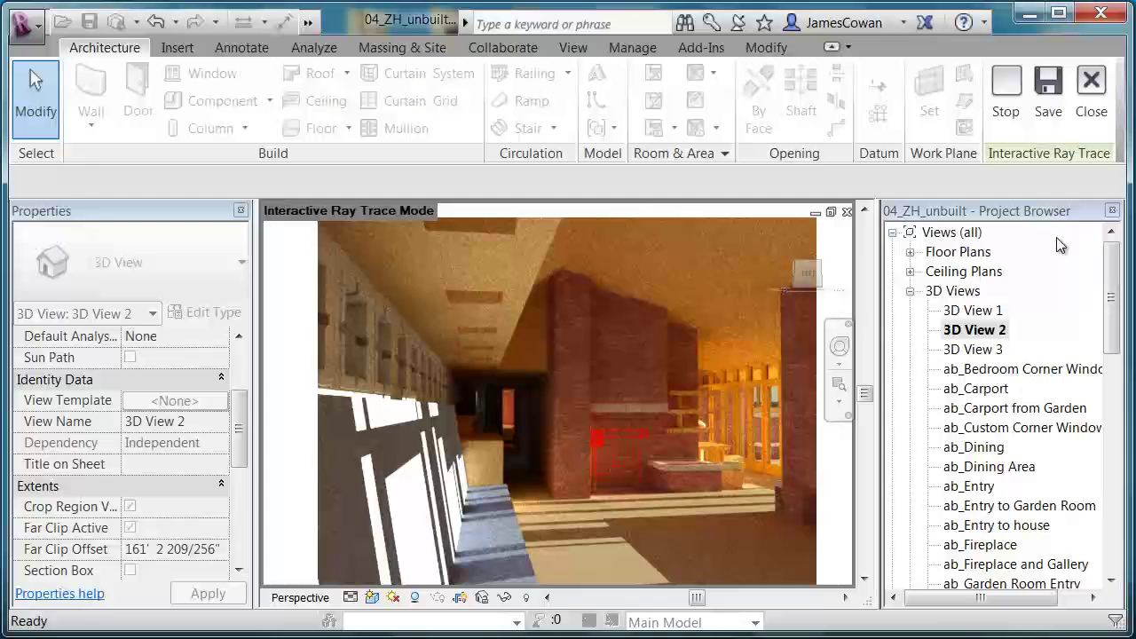
click(1094, 100)
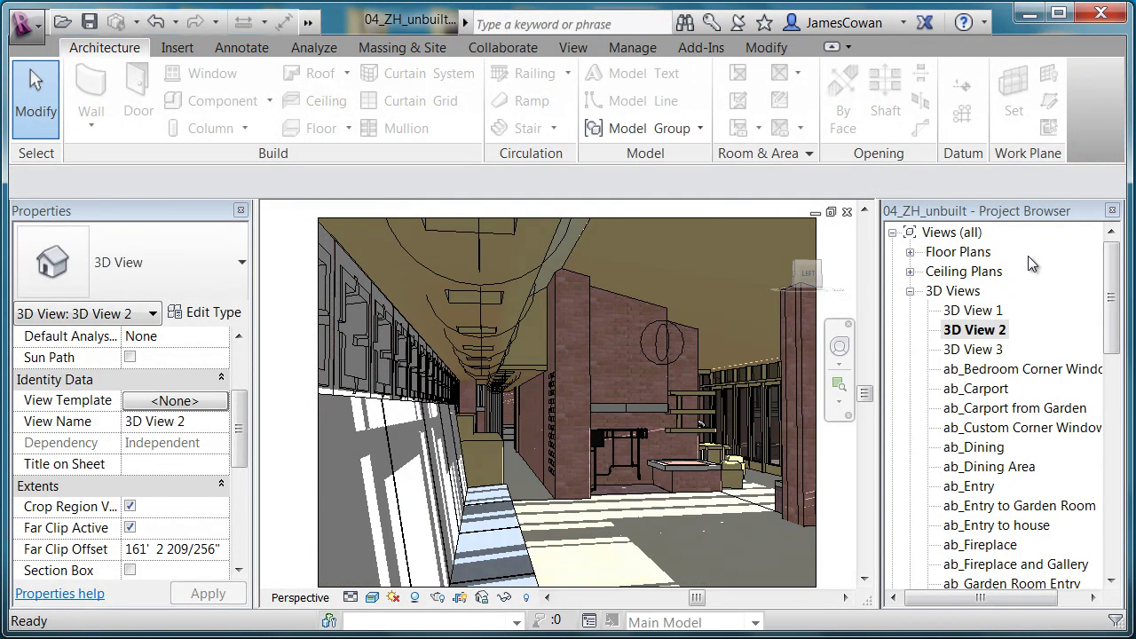
Open 3D View 3, set it to Ray Trace, and save the project from the reminder.
double_click(975, 350)
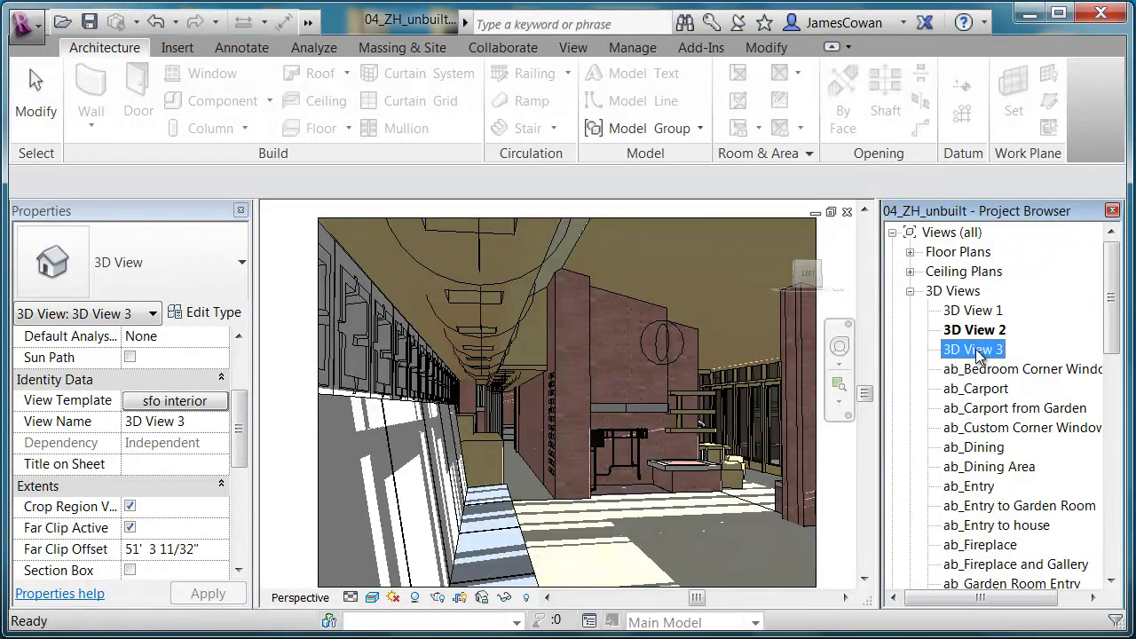
click(373, 598)
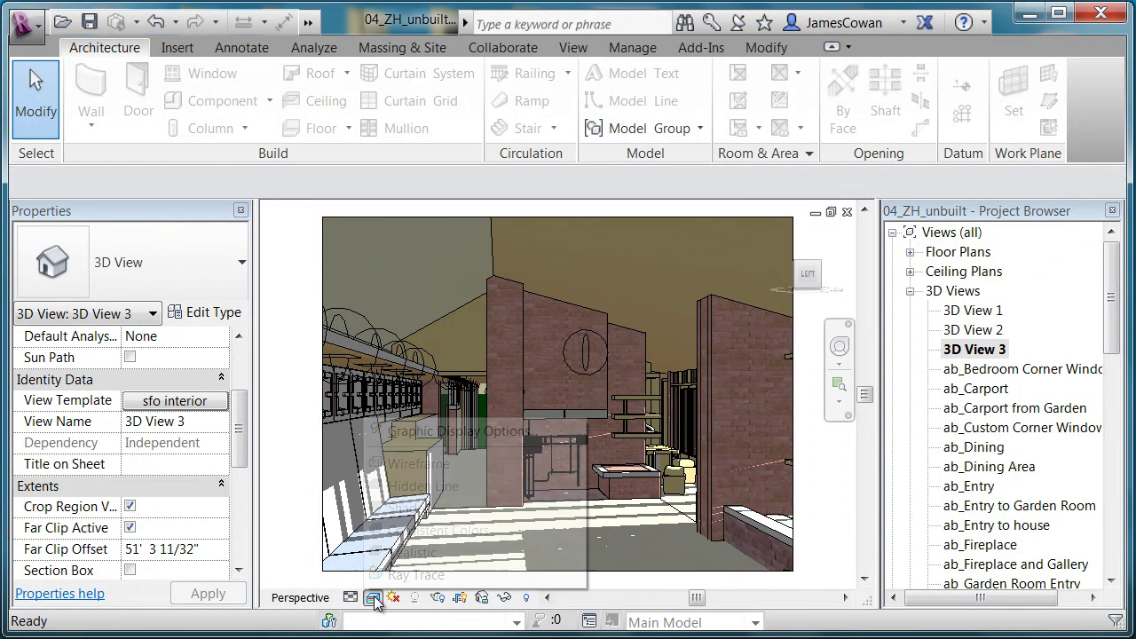
click(406, 575)
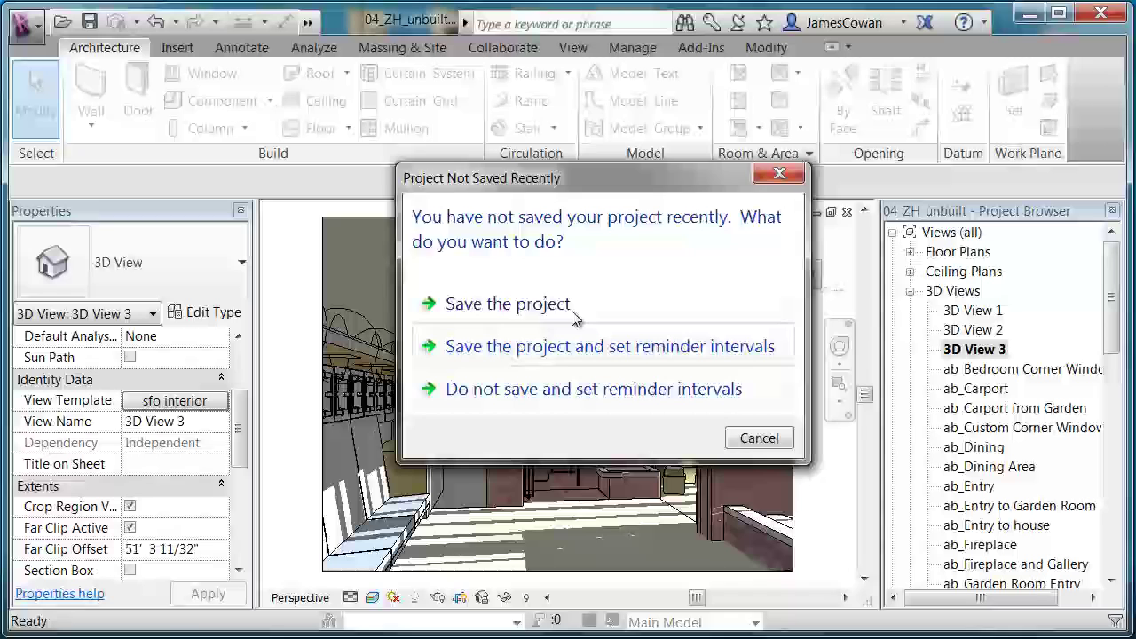
click(557, 307)
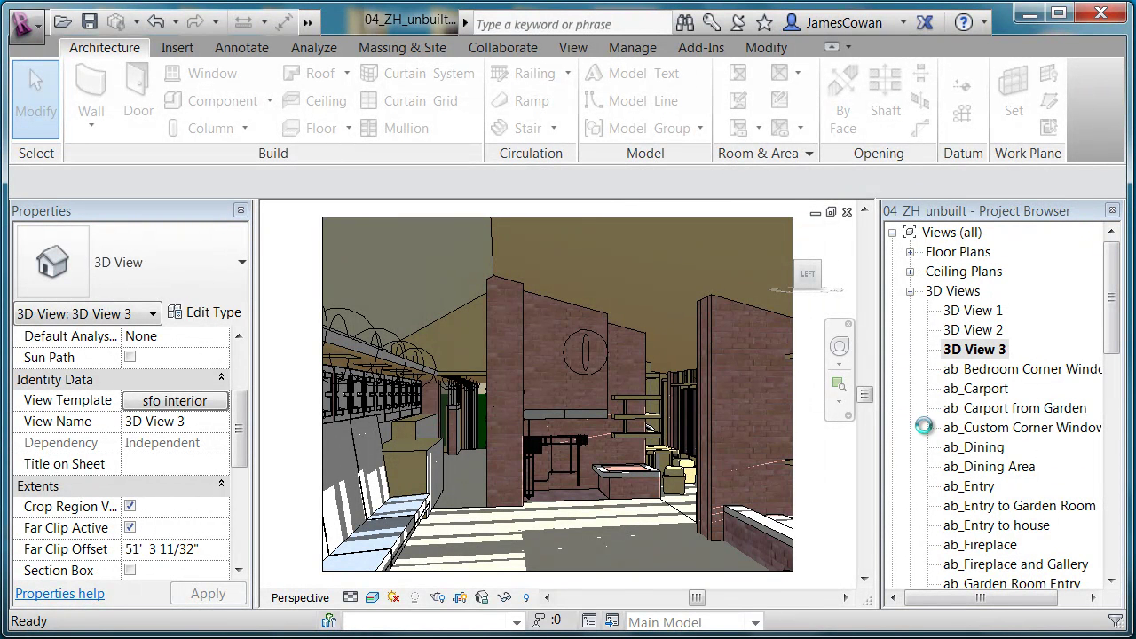